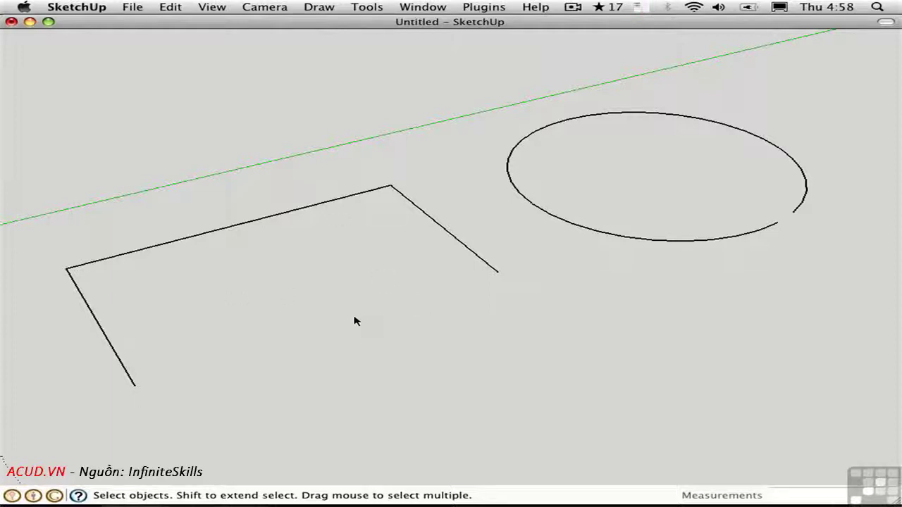
- Close the rectangle with a line between its two loose endpoints
{"action": "key", "text": "l"}
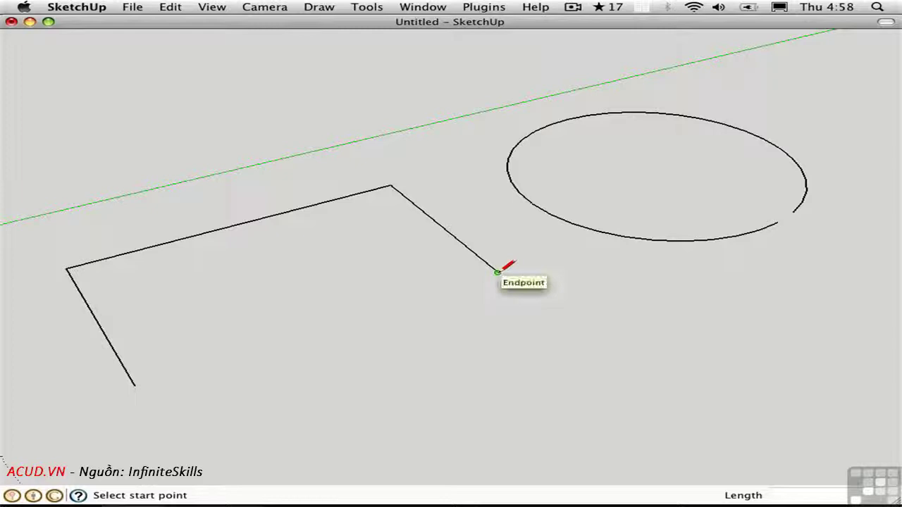
{"action": "left_click", "coordinate": [498, 272]}
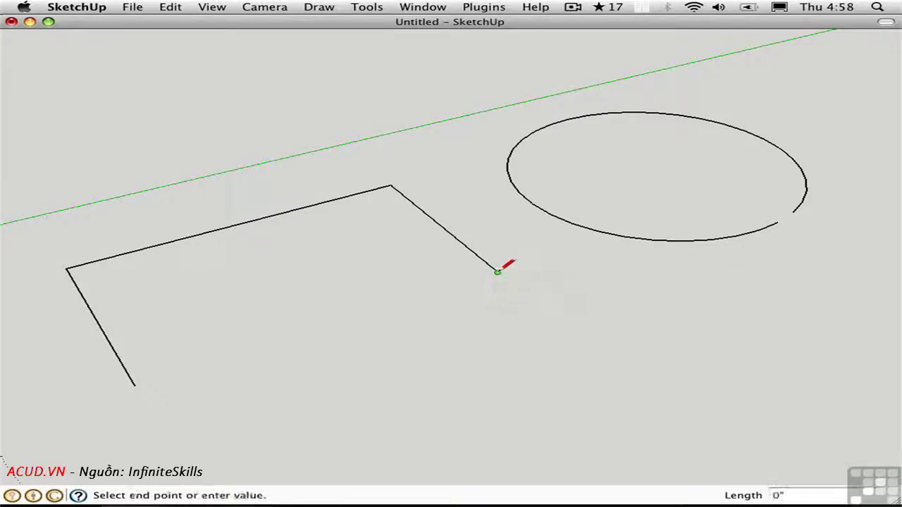
{"action": "left_click", "coordinate": [135, 385]}
{"action": "key", "text": "space"}
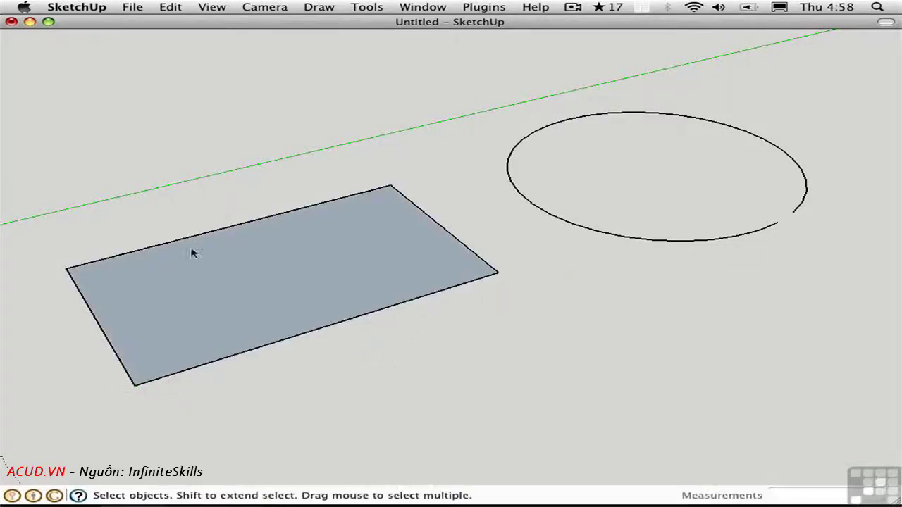
- Draw a line across the circle's gap so the circle fills into a face
{"action": "key", "text": "l"}
{"action": "left_click", "coordinate": [778, 223]}
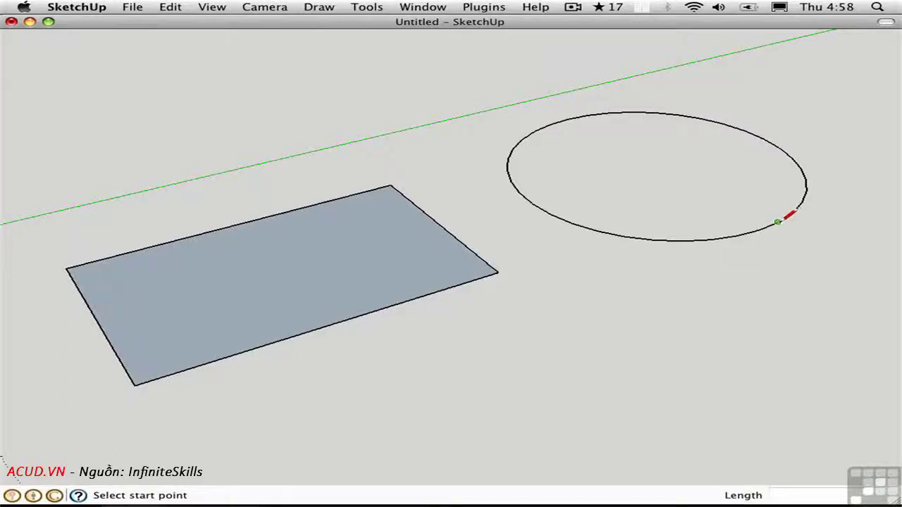
{"action": "left_click", "coordinate": [793, 212]}
{"action": "key", "text": "space"}
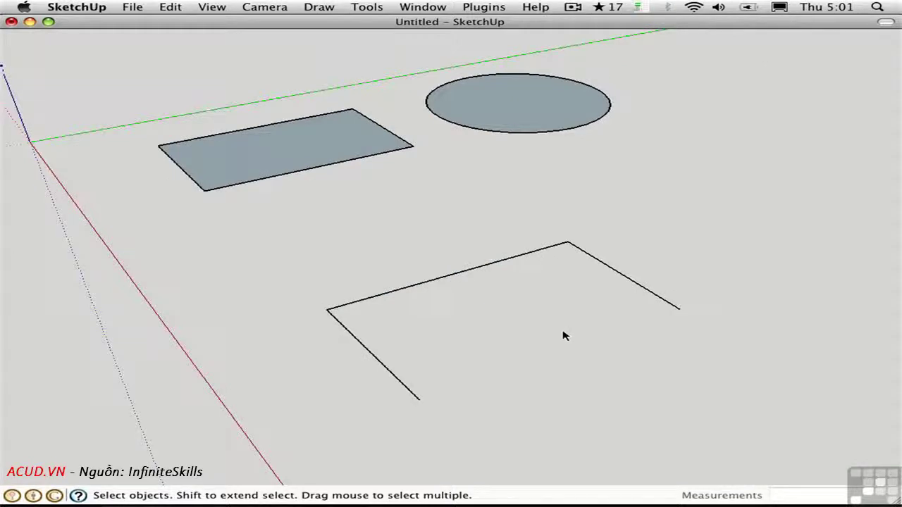
- Draw the outline's fourth edge from its open corner to the lower corner, then orbit to inspect
{"action": "key", "text": "l"}
{"action": "left_click", "coordinate": [680, 309]}
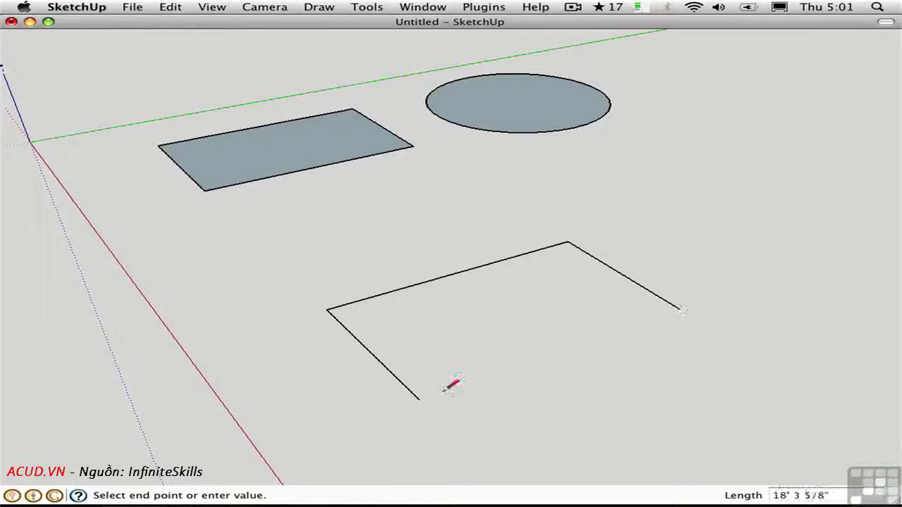
{"action": "left_click", "coordinate": [421, 398]}
{"action": "key", "text": "space"}
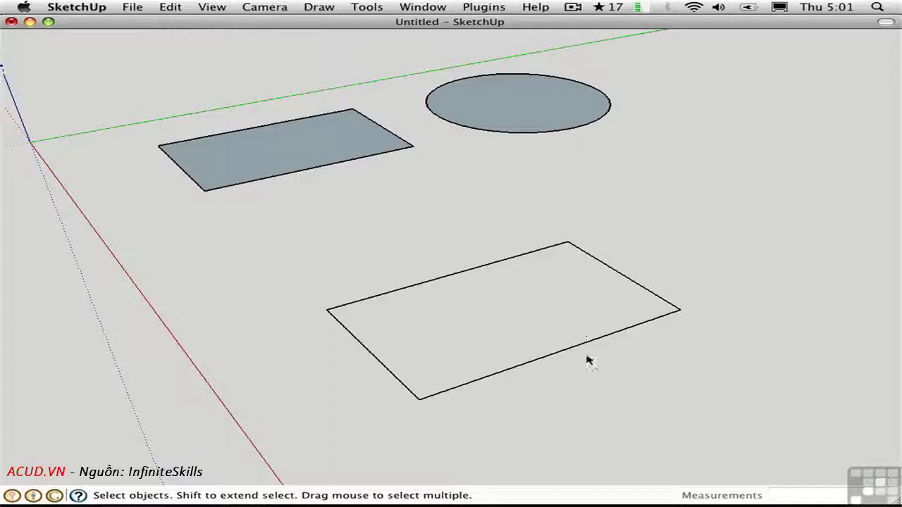
{"action": "middle_click_drag", "start_coordinate": [499, 338], "coordinate": [582, 294]}
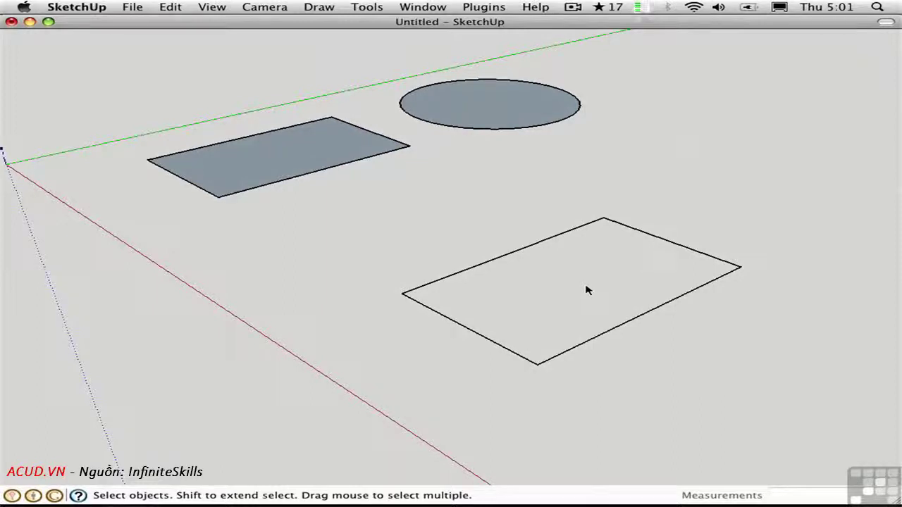
{"action": "key", "text": "super+4"}
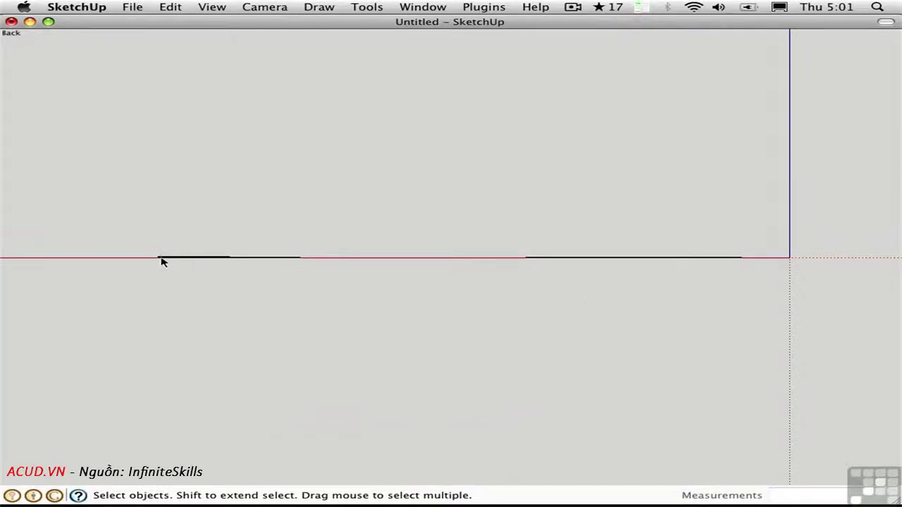
{"action": "middle_click_drag", "start_coordinate": [169, 269], "coordinate": [444, 336]}
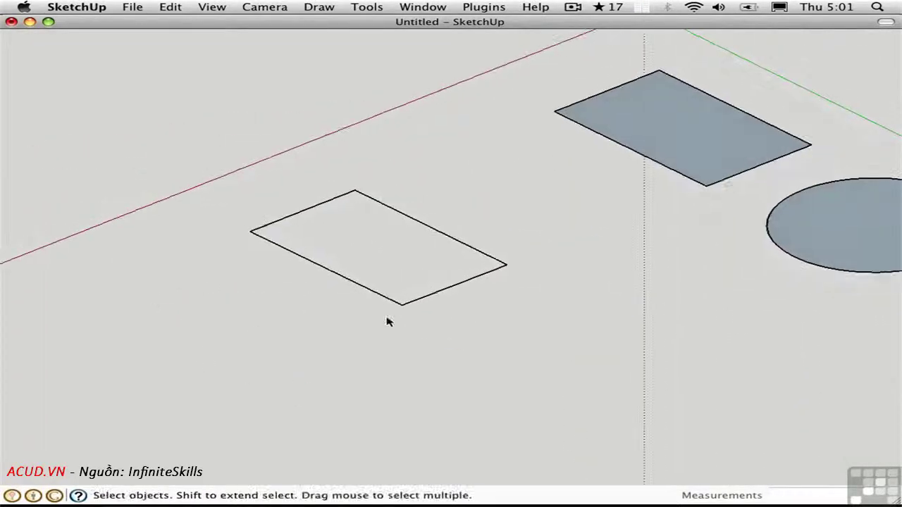
- Delete the lower-left edge and move the raised endpoint down the blue axis to ground level
{"action": "scroll", "coordinate": [388, 320], "scroll_direction": "down", "scroll_amount": 2}
{"action": "left_click", "coordinate": [350, 286]}
{"action": "key", "text": "Delete"}
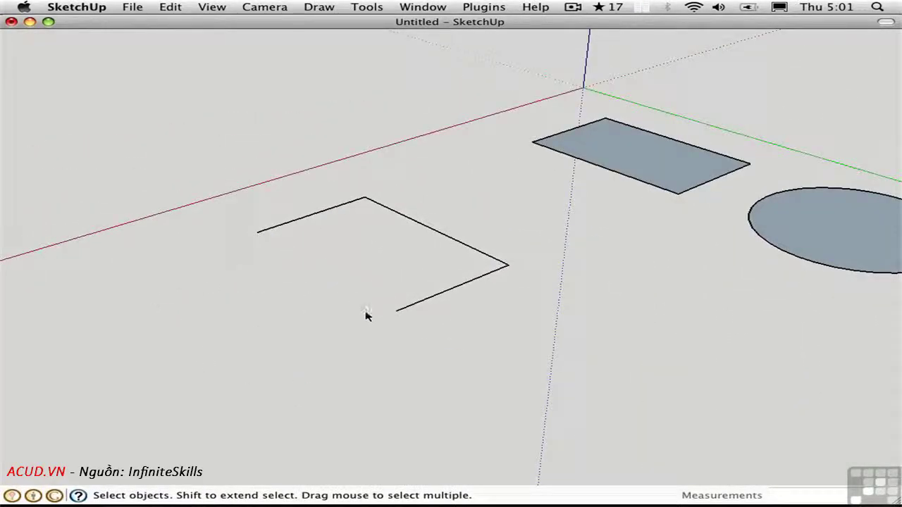
{"action": "scroll", "coordinate": [380, 306], "scroll_direction": "up", "scroll_amount": 5}
{"action": "key", "text": "m"}
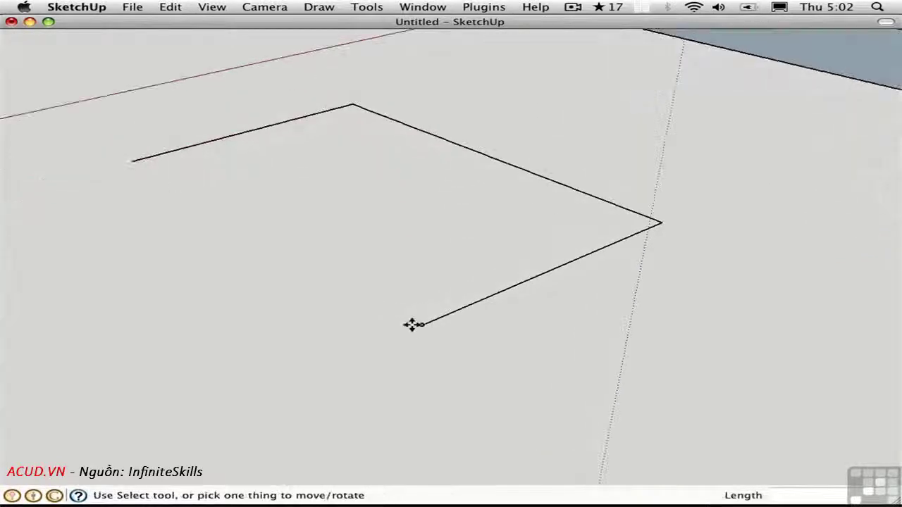
{"action": "left_click", "coordinate": [421, 325]}
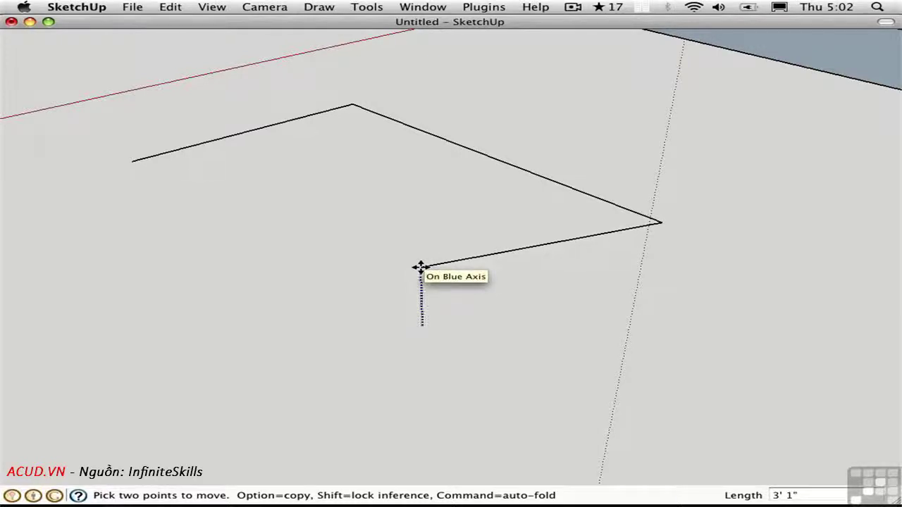
{"action": "key", "text": "shift"}
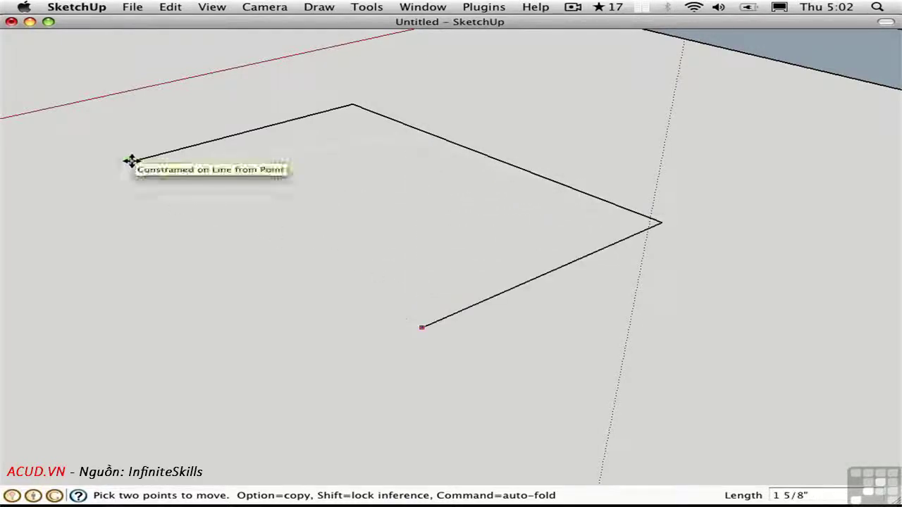
{"action": "left_click", "coordinate": [133, 162]}
- Redraw the missing edge so the outline closes into a flat filled rectangle
{"action": "key", "text": "l"}
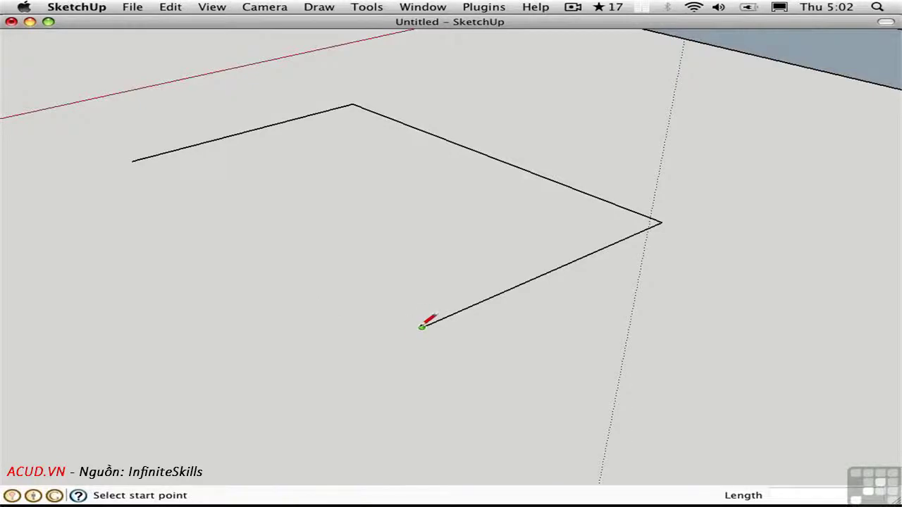
{"action": "left_click", "coordinate": [423, 327]}
{"action": "left_click", "coordinate": [133, 162]}
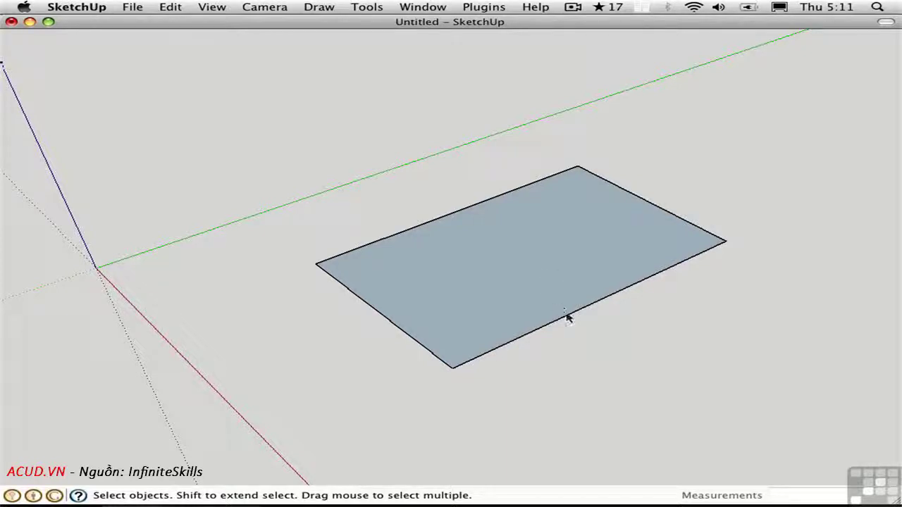
- Erase the rectangle's near edge and redraw it, restoring the face
{"action": "key", "text": "e"}
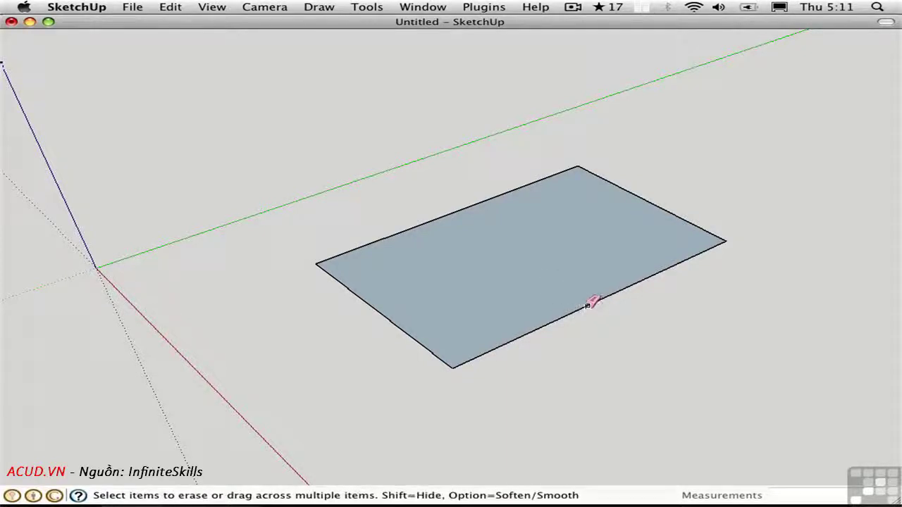
{"action": "left_click", "coordinate": [591, 304]}
{"action": "key", "text": "space"}
{"action": "key", "text": "l"}
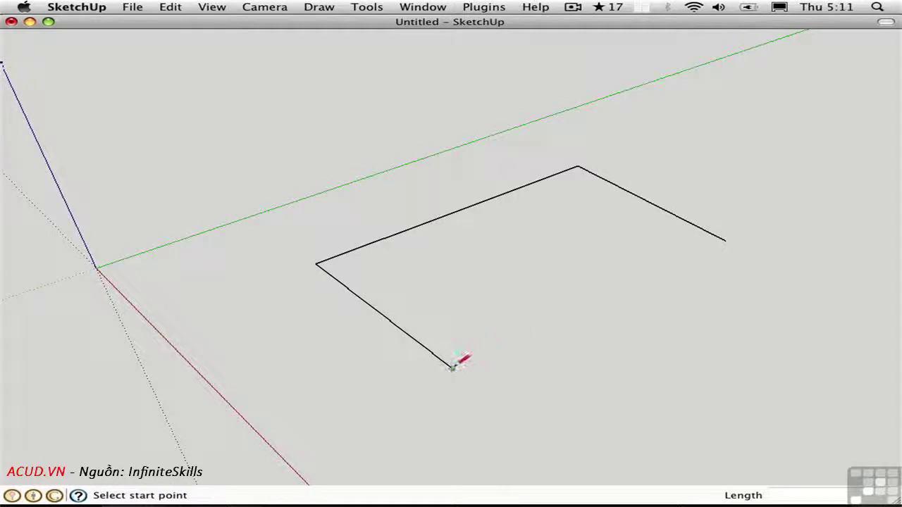
{"action": "left_click", "coordinate": [452, 366]}
{"action": "left_click", "coordinate": [725, 241]}
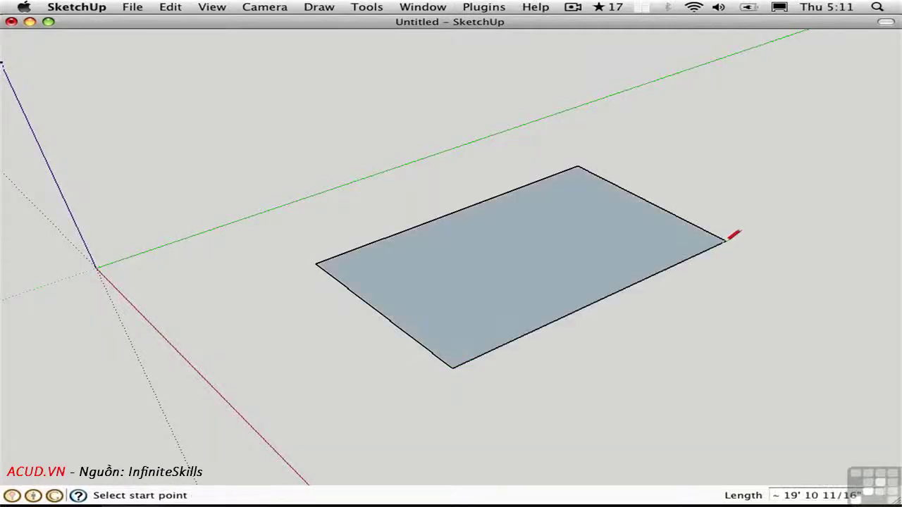
{"action": "key", "text": "space"}
- Select the rectangle's face and delete it, keeping the four edges
{"action": "key", "text": "e"}
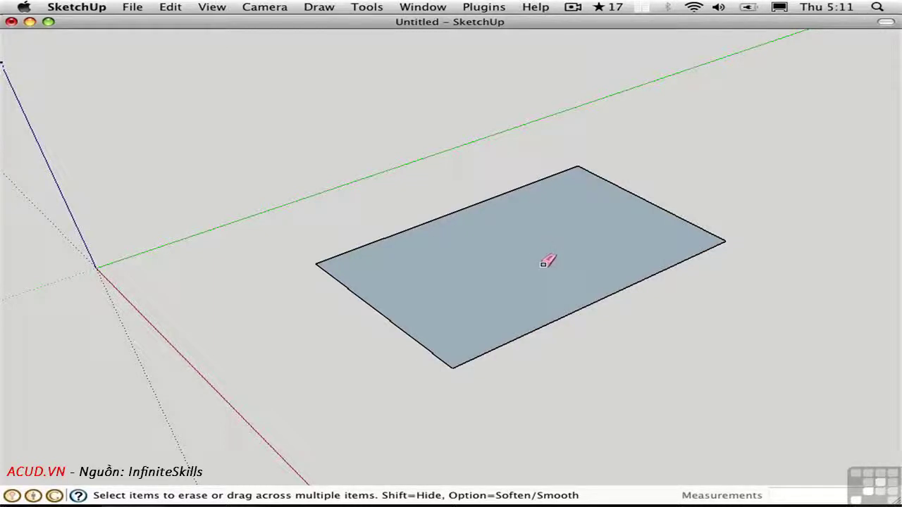
{"action": "key", "text": "space"}
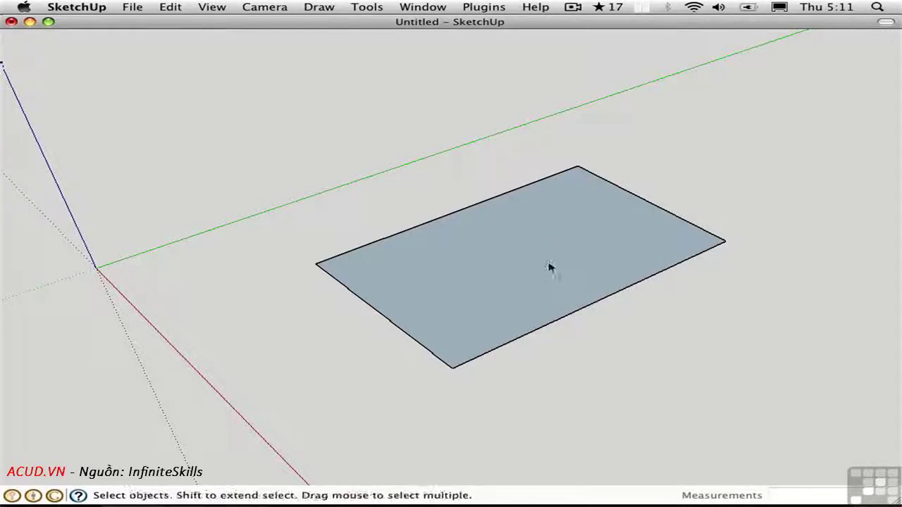
{"action": "left_click", "coordinate": [551, 257]}
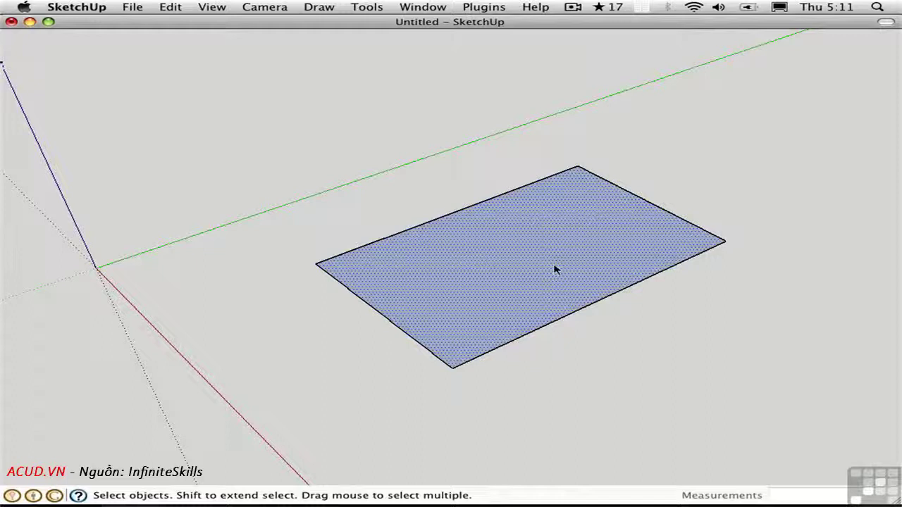
{"action": "key", "text": "Delete"}
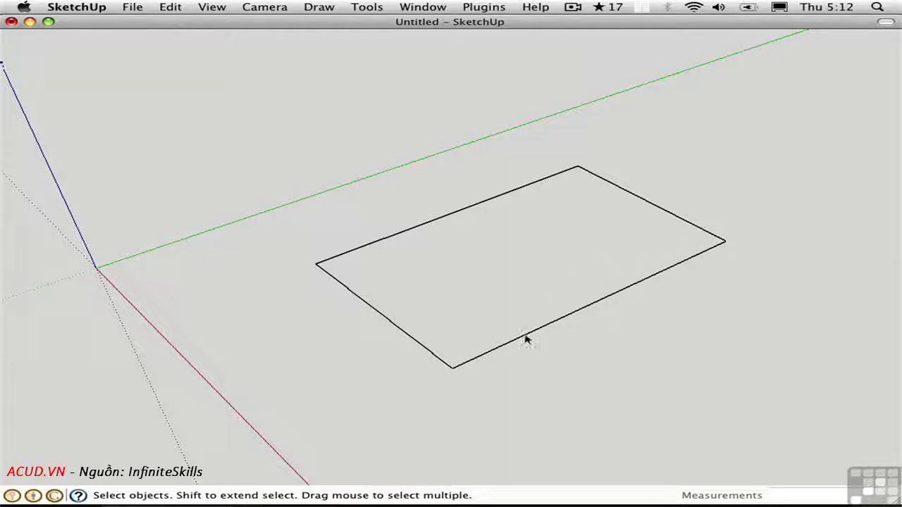
- Retrace the near edge from the bottom corner to the left corner to restore the face
{"action": "key", "text": "l"}
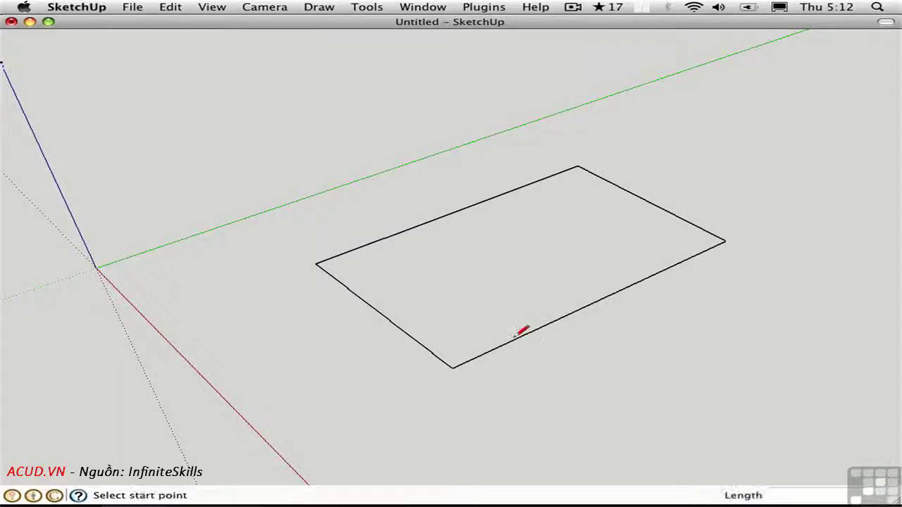
{"action": "left_click", "coordinate": [452, 367]}
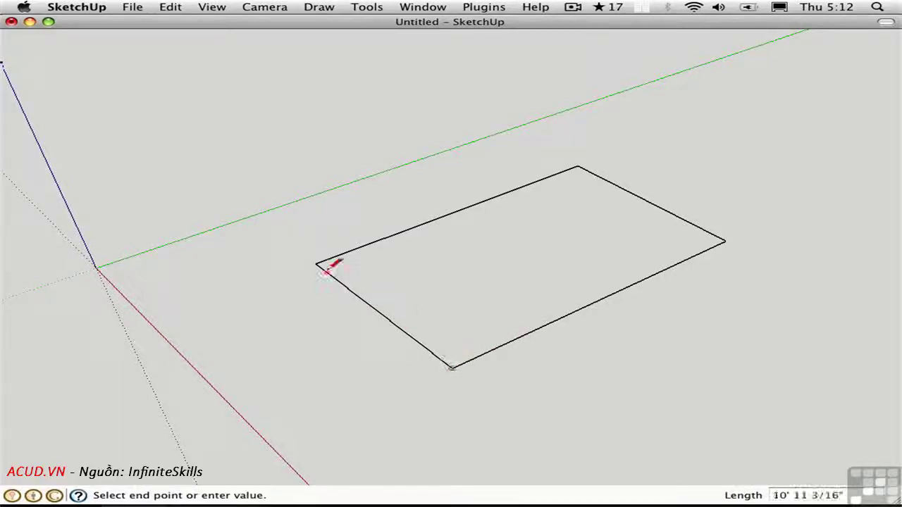
{"action": "left_click", "coordinate": [316, 263]}
{"action": "key", "text": "space"}
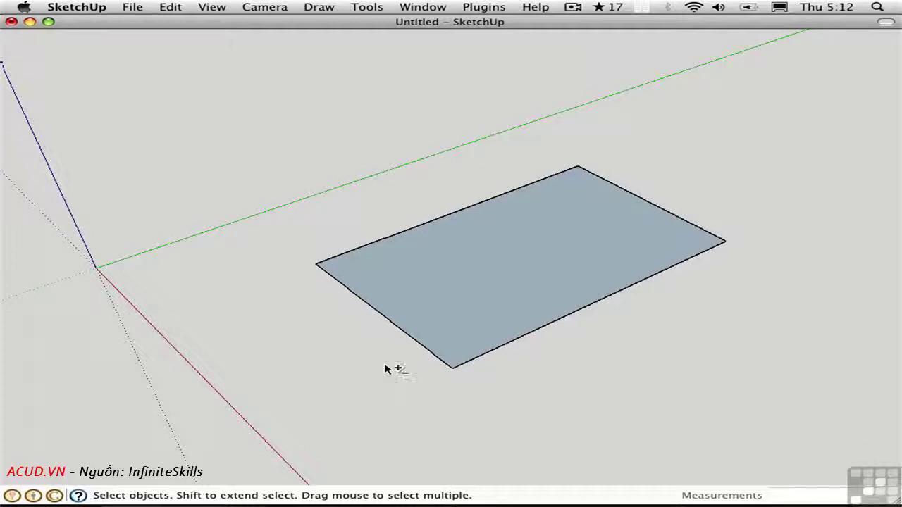
- Open the Model Info statistics and delete the rectangle's face
{"action": "key", "text": "super+i"}
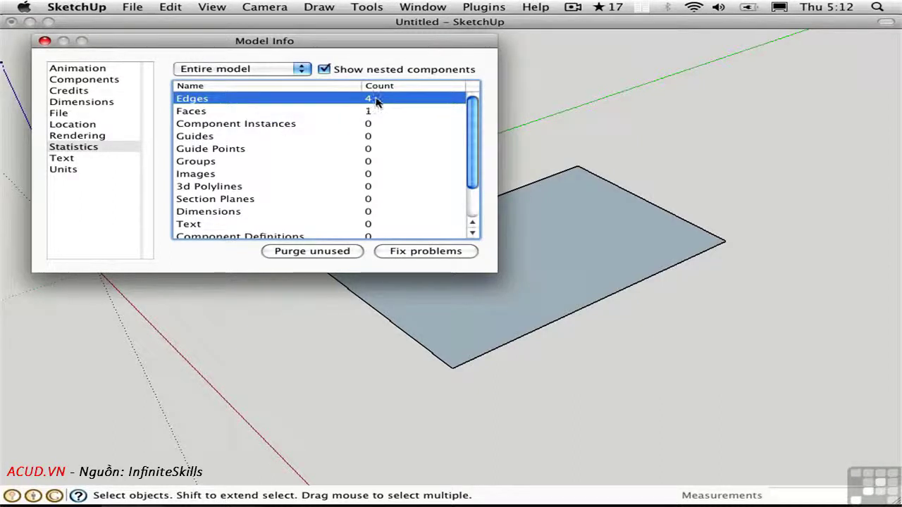
{"action": "middle_click_drag", "start_coordinate": [574, 289], "coordinate": [693, 330], "text": "shift"}
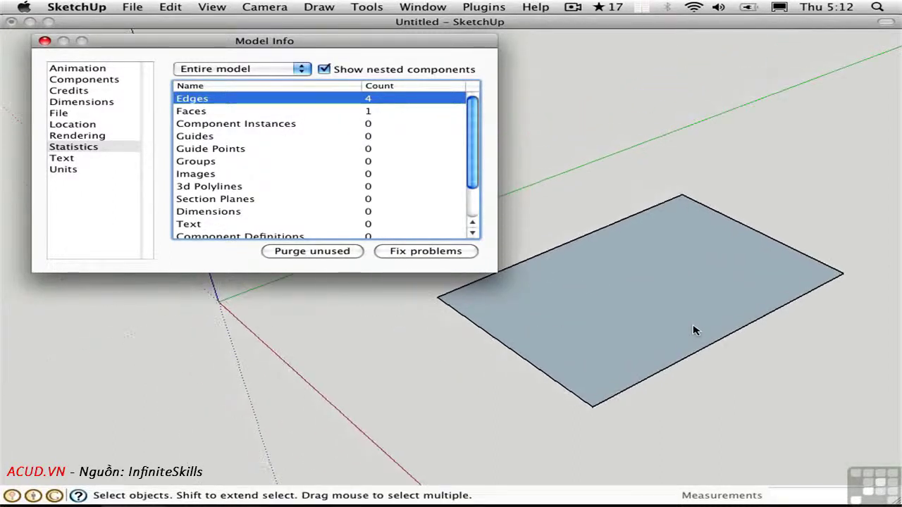
{"action": "left_click", "coordinate": [659, 301]}
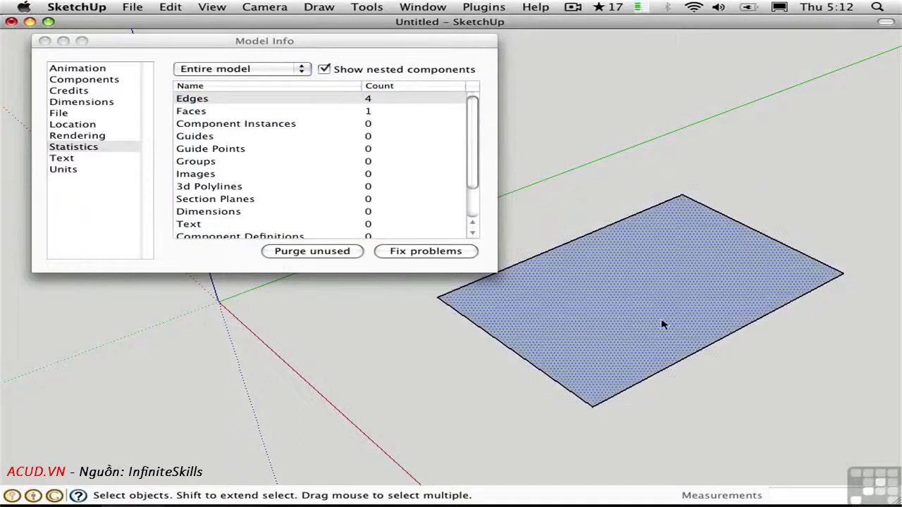
{"action": "key", "text": "Delete"}
- Retrace the rectangle's edge from its bottom corner to refill the face
{"action": "key", "text": "l"}
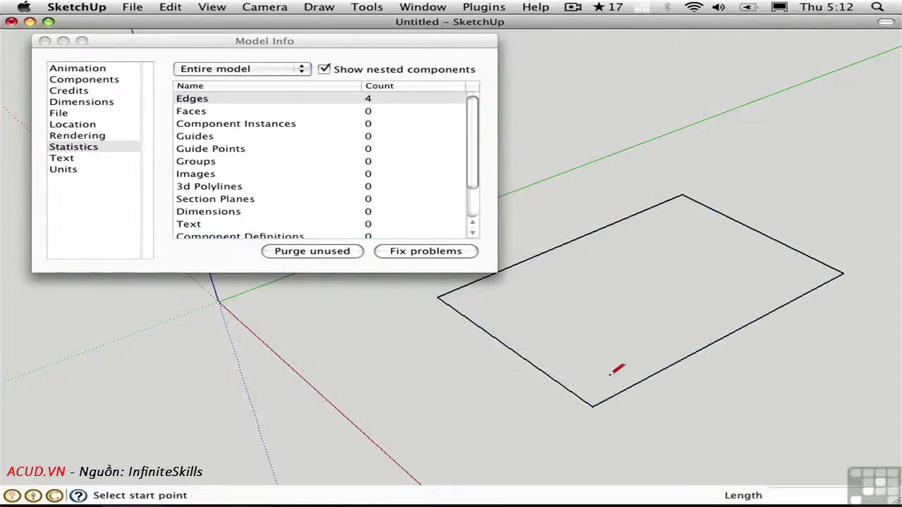
{"action": "left_click", "coordinate": [591, 406]}
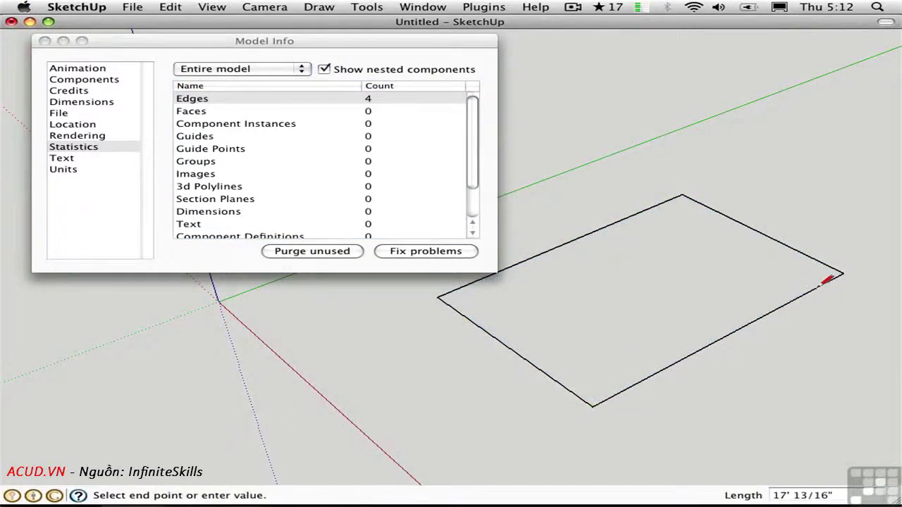
{"action": "left_click", "coordinate": [842, 273]}
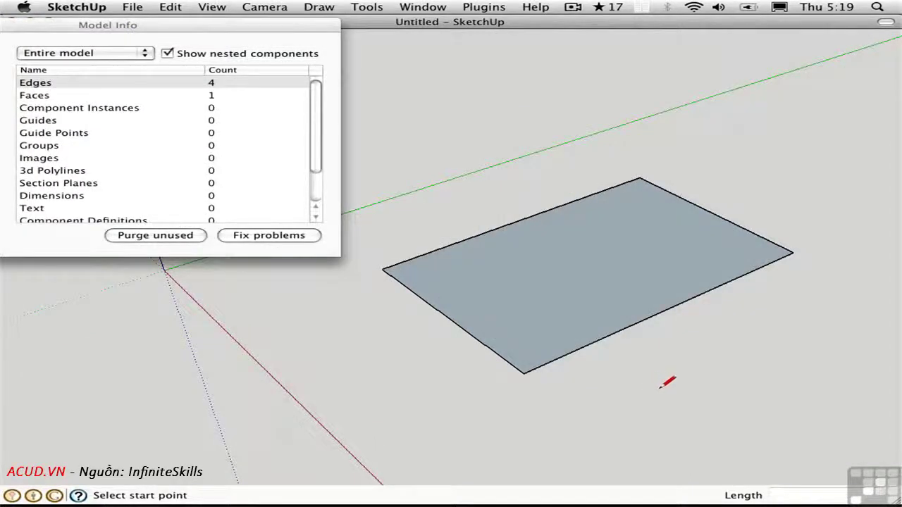
- Draw a long line crossing the whole rectangle, splitting its face
{"action": "left_click", "coordinate": [655, 387]}
{"action": "left_click", "coordinate": [505, 177]}
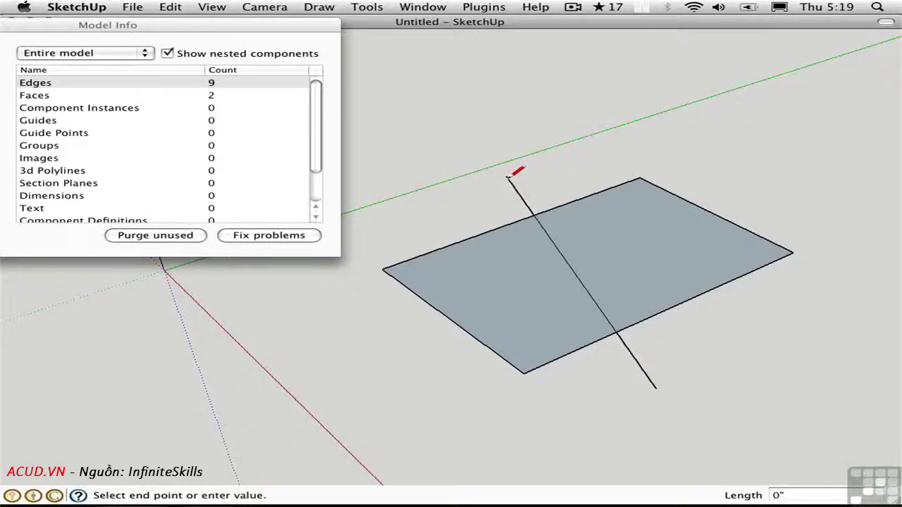
{"action": "key", "text": "space"}
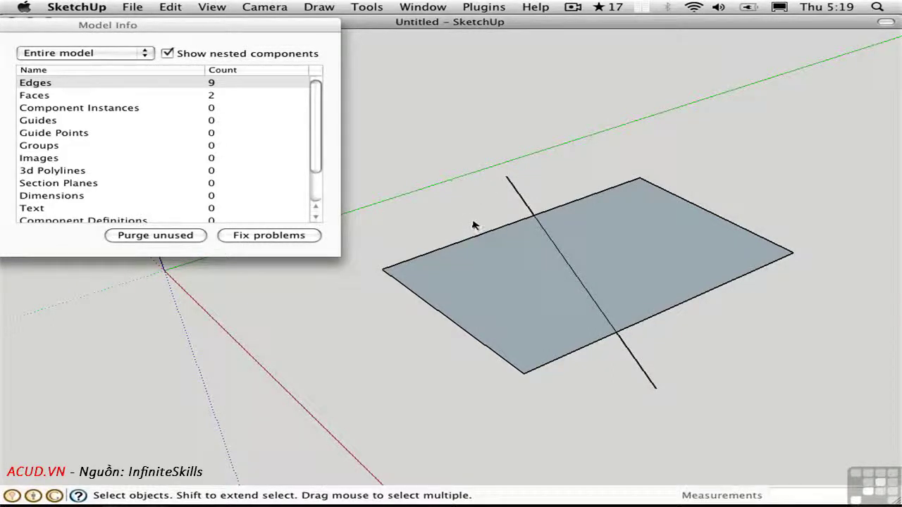
- Draw a line from the bottom edge's midpoint to the top edge, then select the middle strip
{"action": "key", "text": "l"}
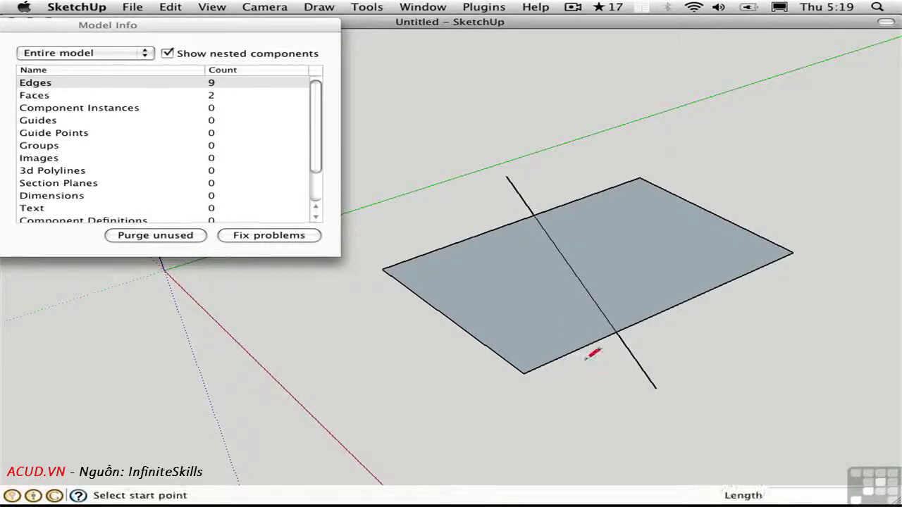
{"action": "left_click", "coordinate": [569, 351]}
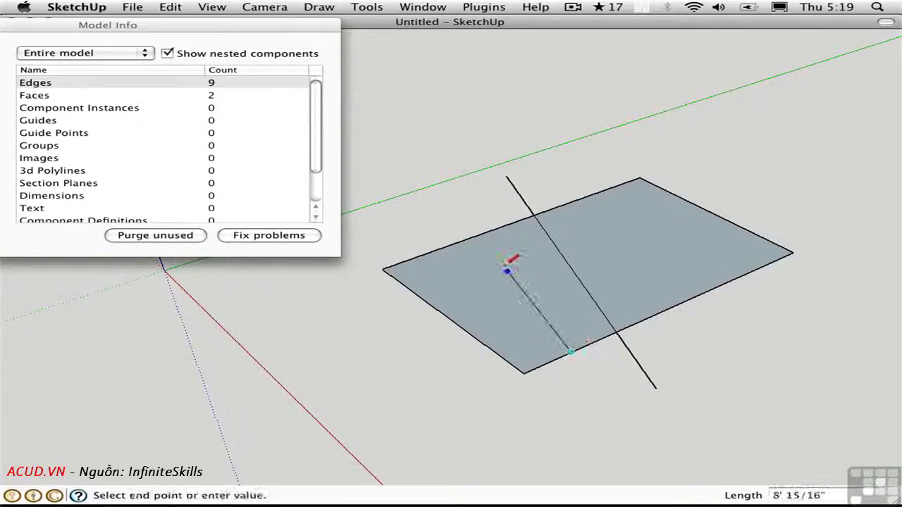
{"action": "left_click", "coordinate": [489, 231]}
{"action": "key", "text": "space"}
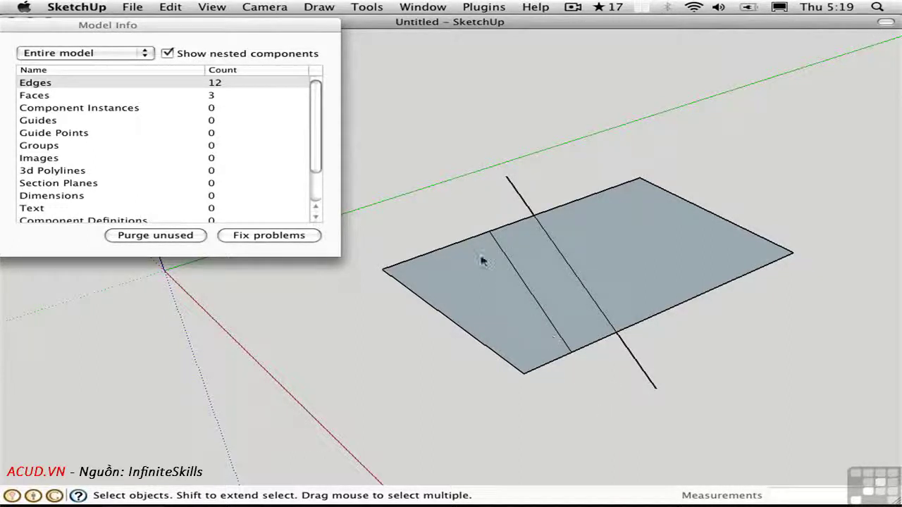
{"action": "left_click", "coordinate": [493, 285]}
{"action": "left_click", "coordinate": [543, 265]}
- Try raising the middle strip into a box with Push/Pull, then undo it
{"action": "key", "text": "p"}
{"action": "left_click_drag", "start_coordinate": [543, 275], "coordinate": [582, 331]}
{"action": "key", "text": "super+z"}
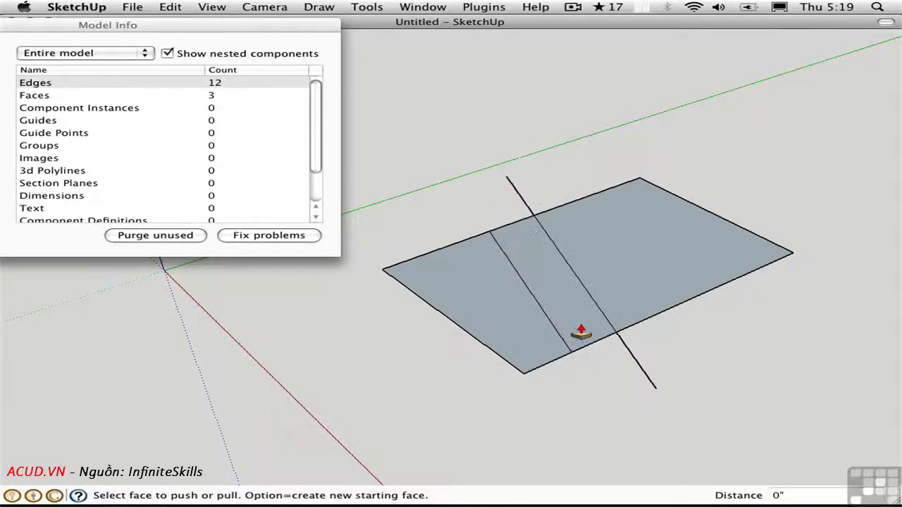
- Erase the two dividing lines inside the rectangle, merging it back into one face
{"action": "key", "text": "e"}
{"action": "left_click", "coordinate": [524, 274]}
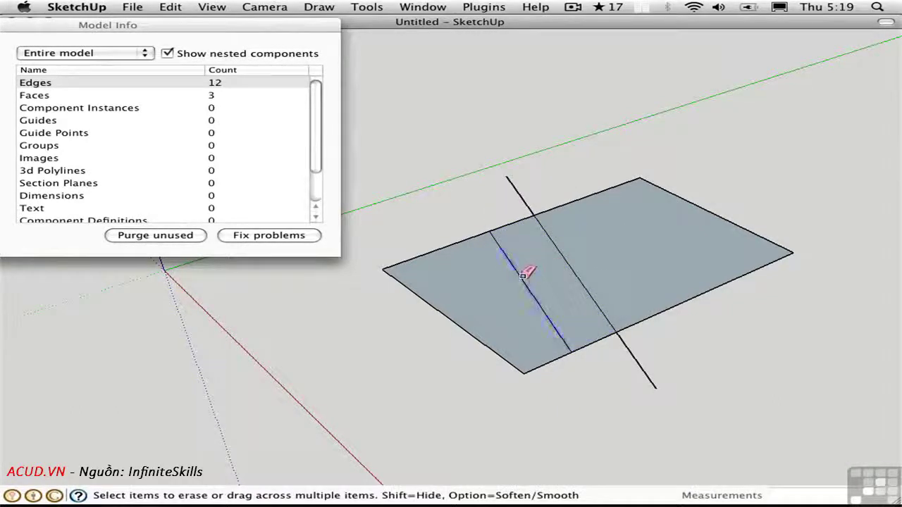
{"action": "left_click", "coordinate": [564, 258]}
{"action": "key", "text": "space"}
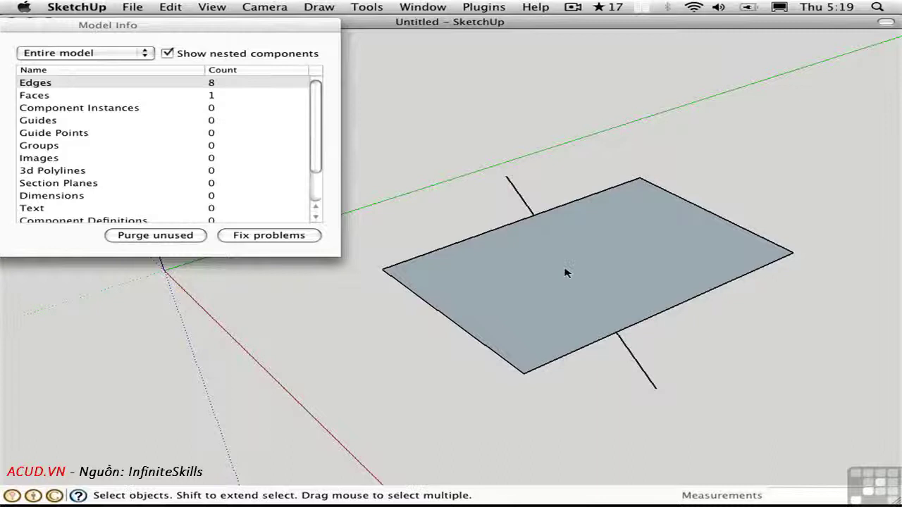
{"action": "left_click", "coordinate": [568, 274]}
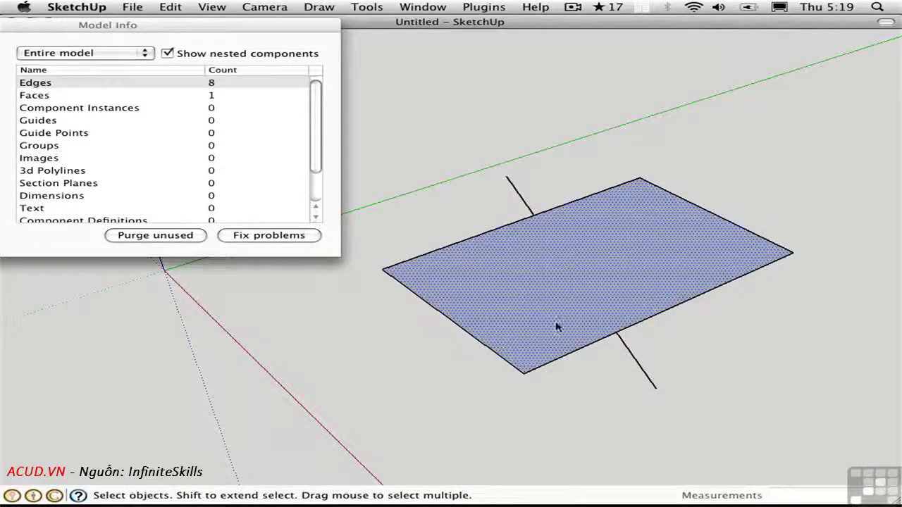
{"action": "left_click", "coordinate": [600, 346]}
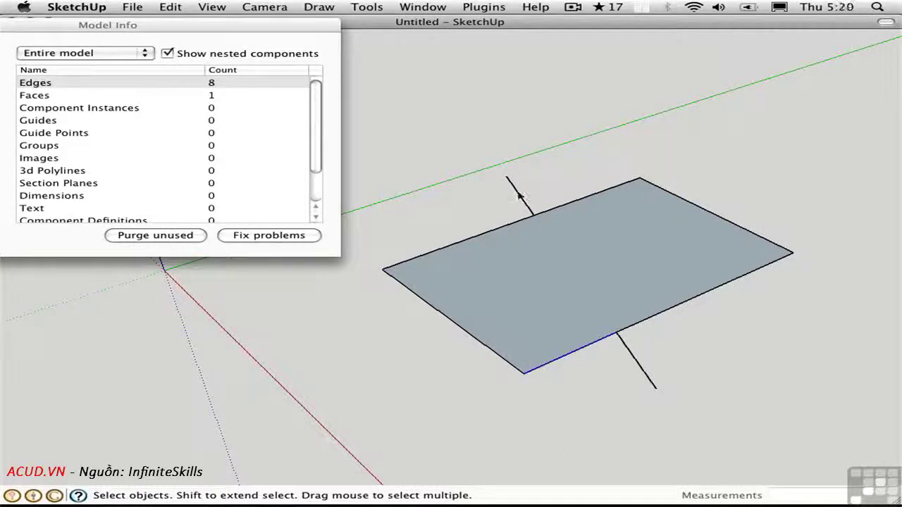
- Erase the leftover line stubs above and below the rectangle
{"action": "key", "text": "e"}
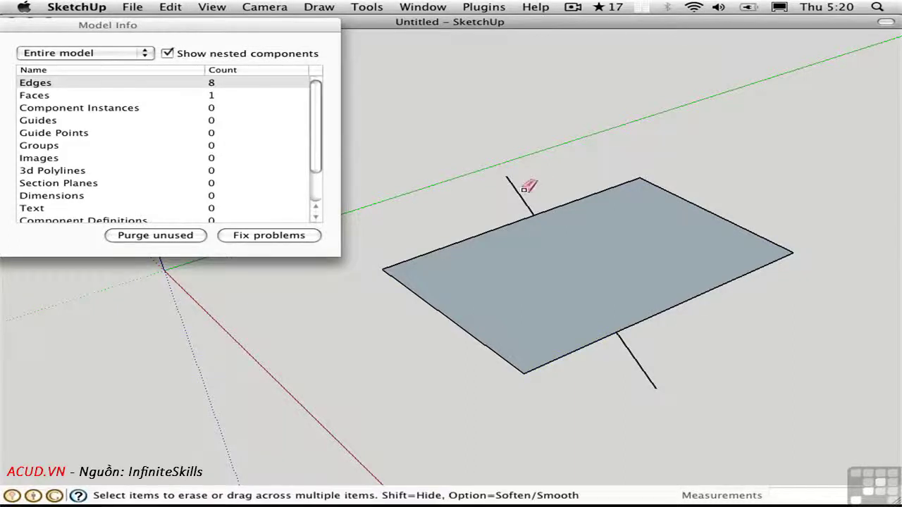
{"action": "left_click", "coordinate": [521, 197]}
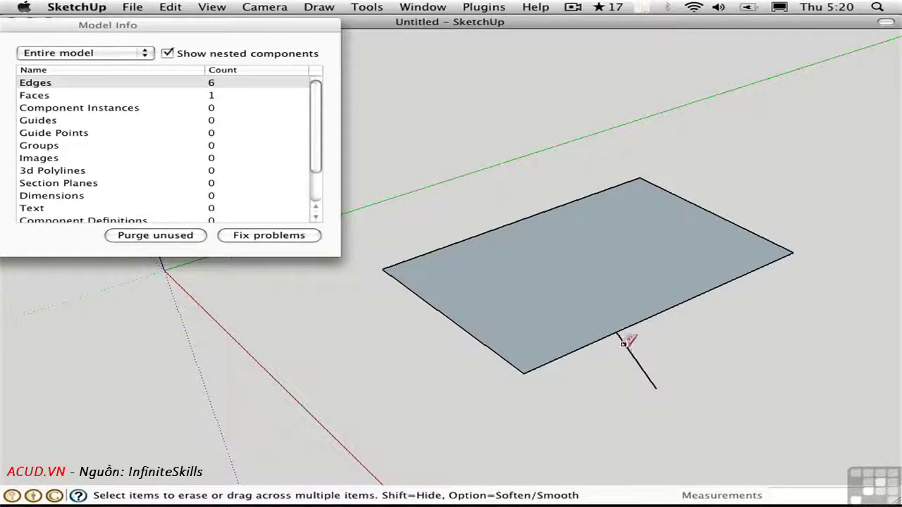
{"action": "left_click", "coordinate": [627, 343]}
{"action": "key", "text": "space"}
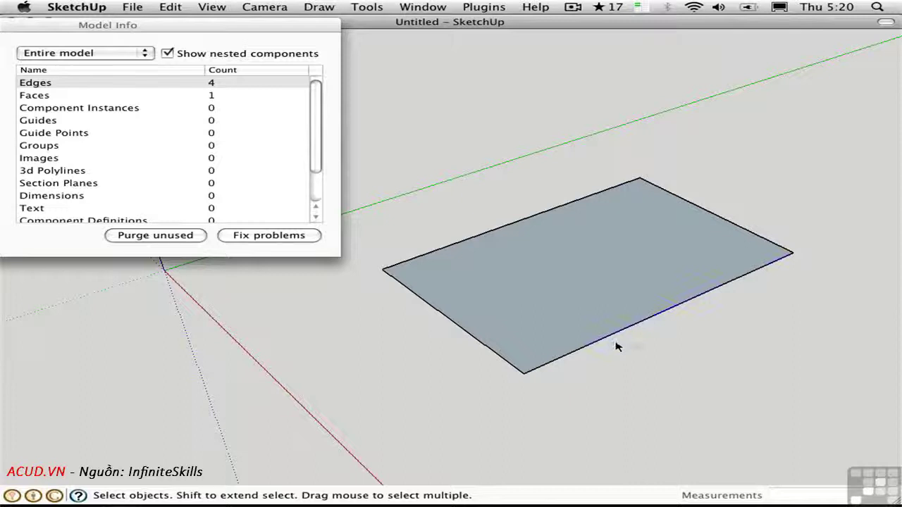
{"action": "key", "text": "l"}
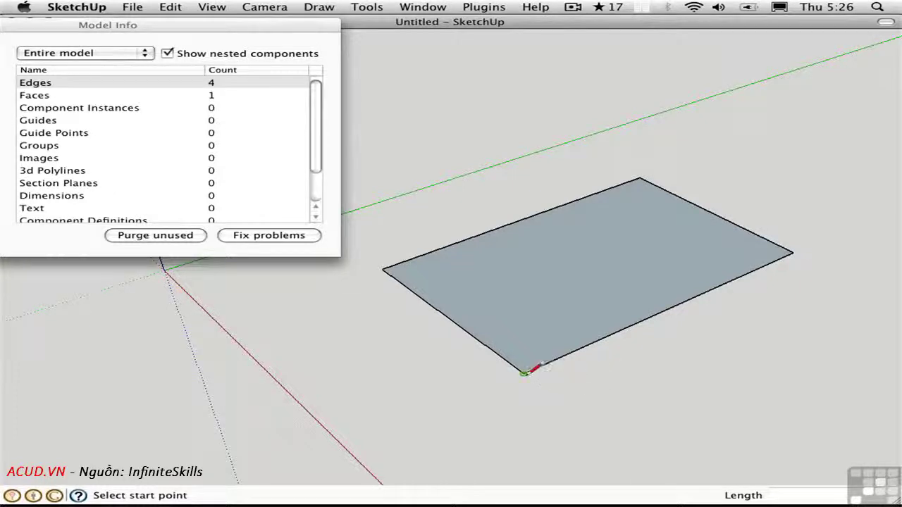
- Trace the near edge from its lower corner partway along, splitting it into two segments
{"action": "left_click", "coordinate": [522, 373]}
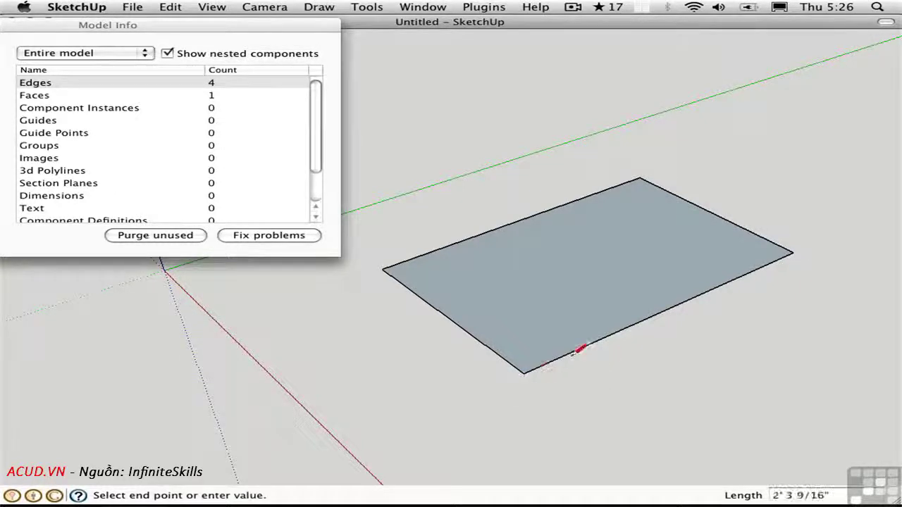
{"action": "left_click", "coordinate": [612, 333]}
{"action": "key", "text": "space"}
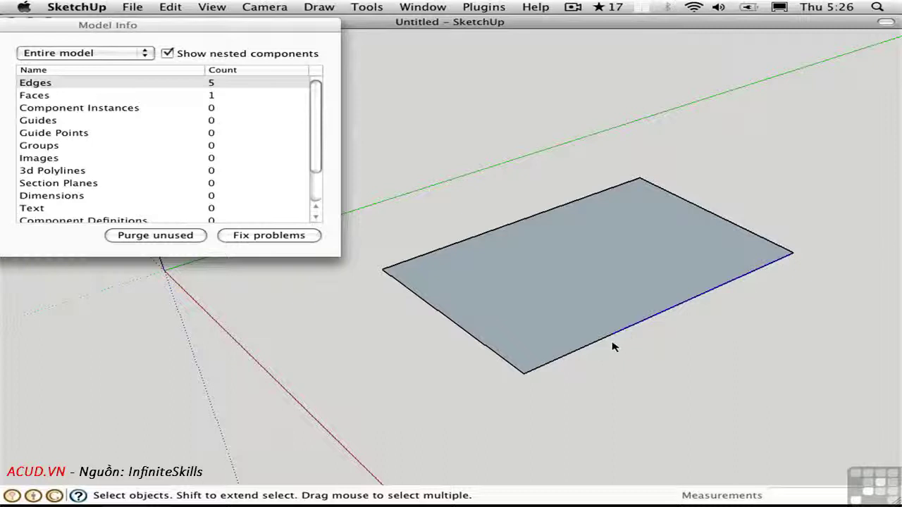
- Pull the rectangle up into a box, then undo the extrusion
{"action": "key", "text": "p"}
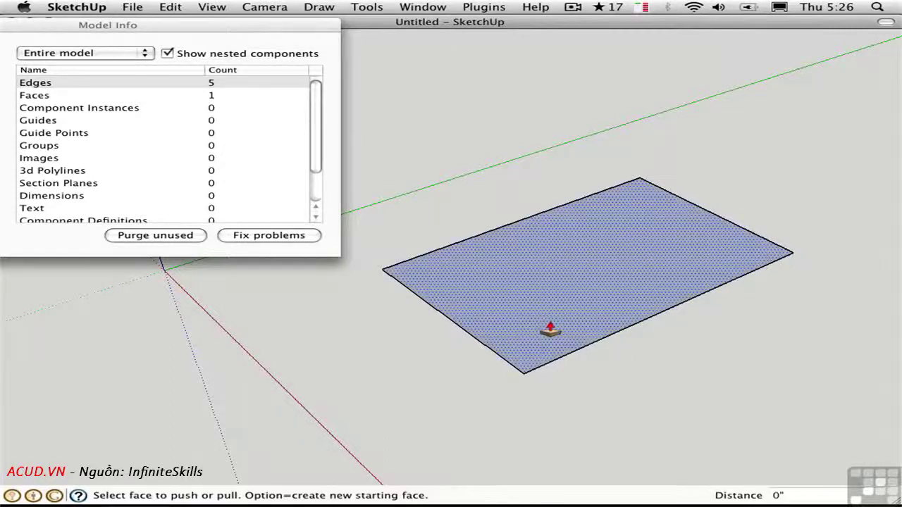
{"action": "left_click_drag", "start_coordinate": [548, 328], "coordinate": [552, 258]}
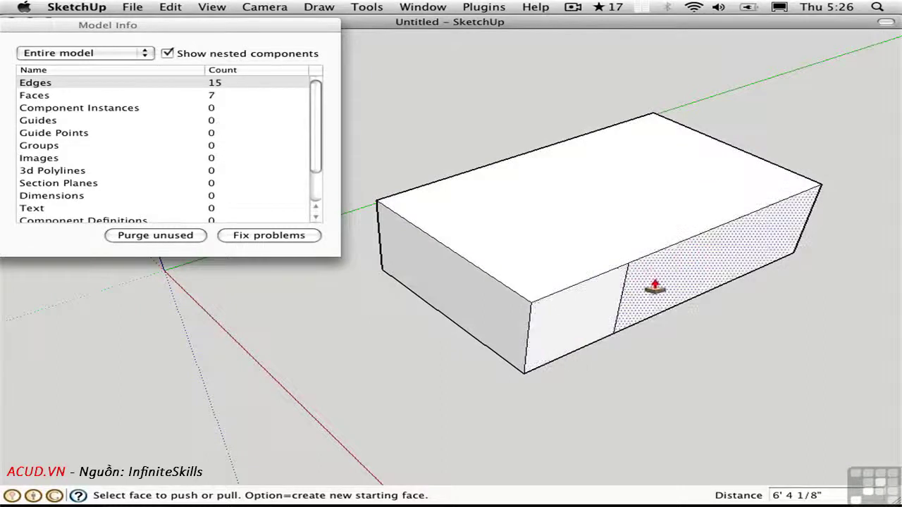
{"action": "key", "text": "super+z"}
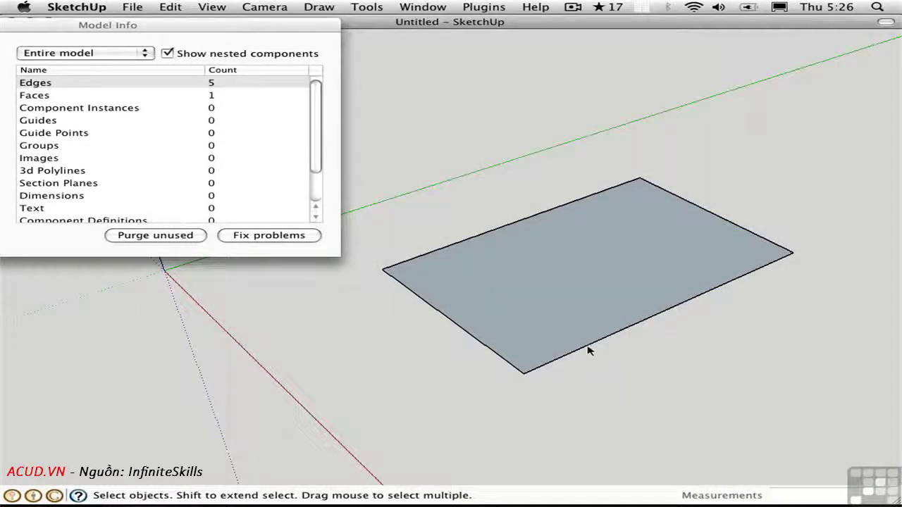
- Draw a short line from the near edge's split point out past the rectangle
{"action": "key", "text": "l"}
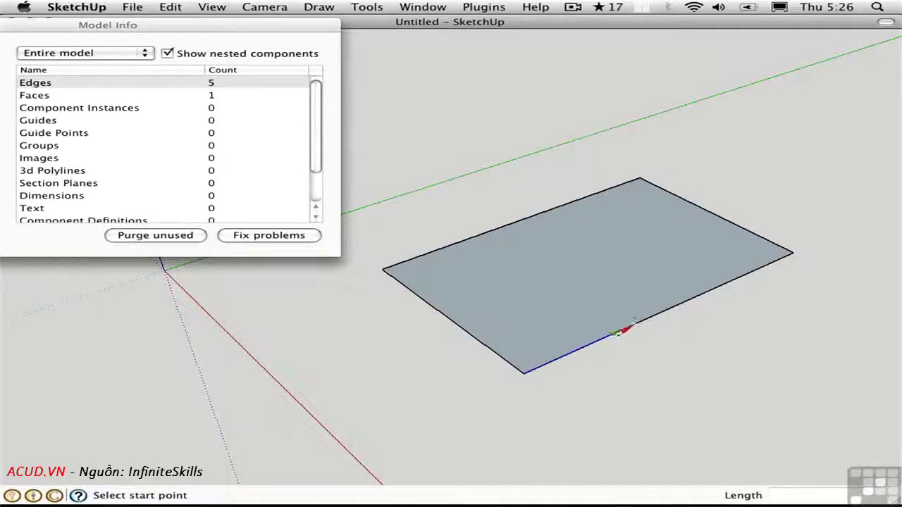
{"action": "left_click", "coordinate": [612, 334]}
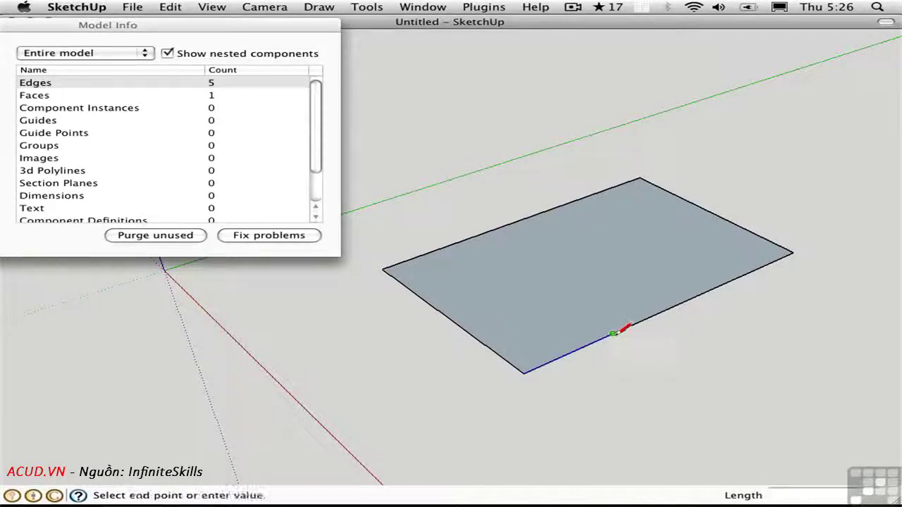
{"action": "left_click", "coordinate": [705, 351]}
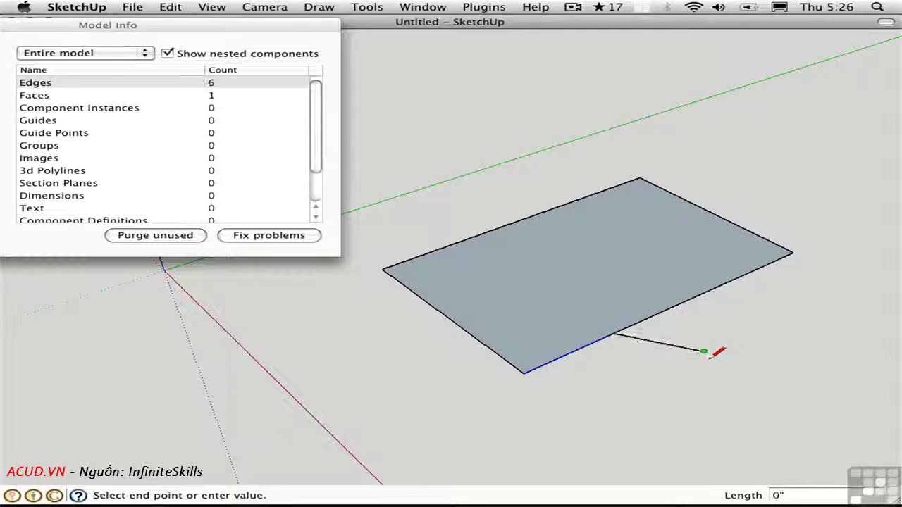
{"action": "key", "text": "space"}
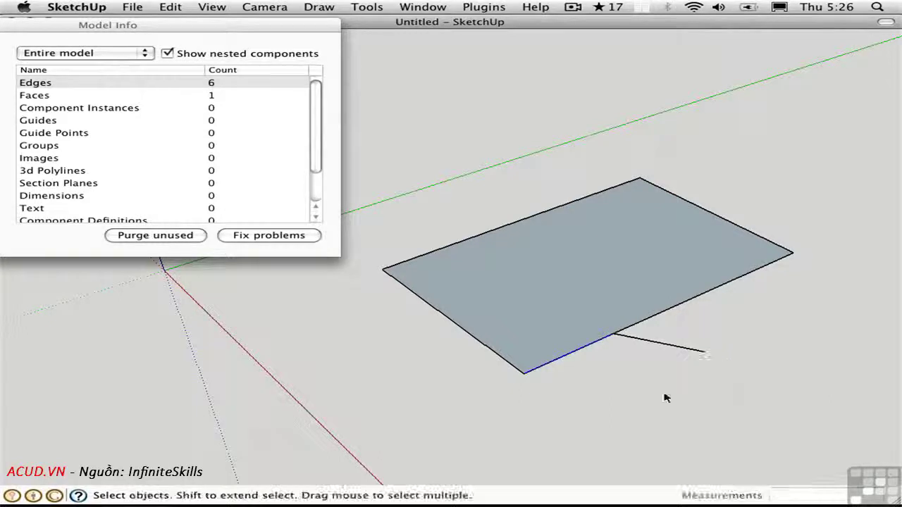
- Erase the stray line to heal the near edge, then select the front edge
{"action": "key", "text": "e"}
{"action": "left_click", "coordinate": [694, 348]}
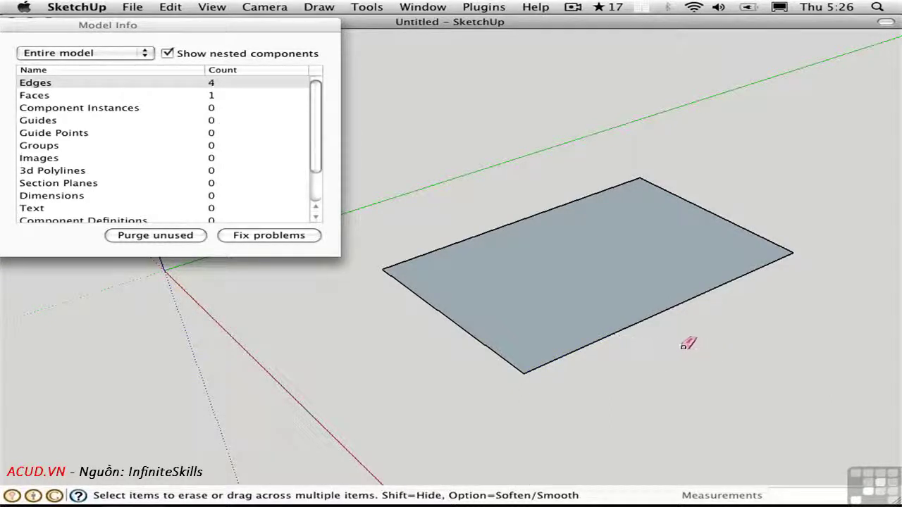
{"action": "key", "text": "space"}
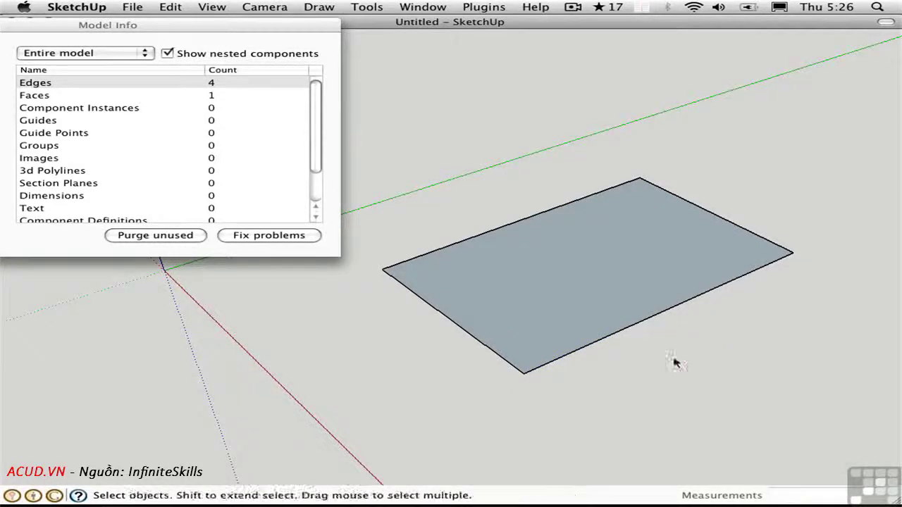
{"action": "left_click", "coordinate": [616, 338]}
- Push/Pull the healed rectangle face upward into a tall box
{"action": "key", "text": "p"}
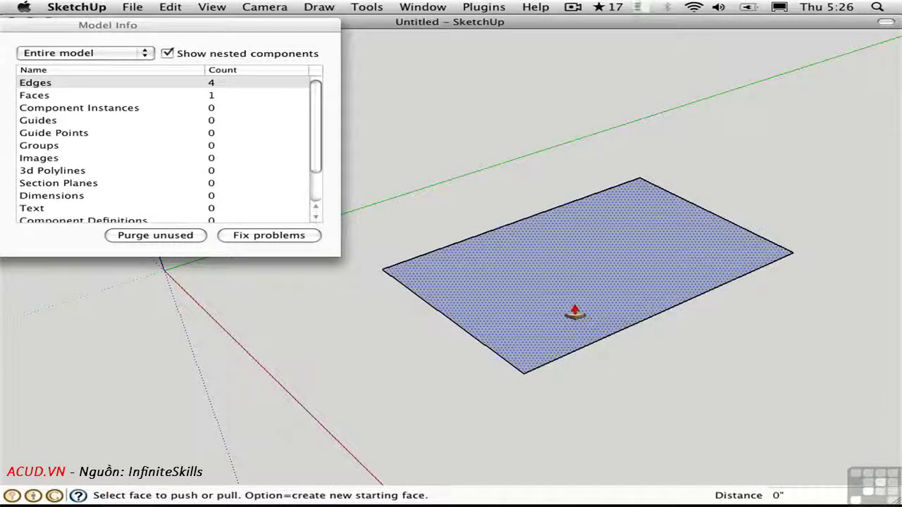
{"action": "left_click_drag", "start_coordinate": [575, 316], "coordinate": [561, 233]}
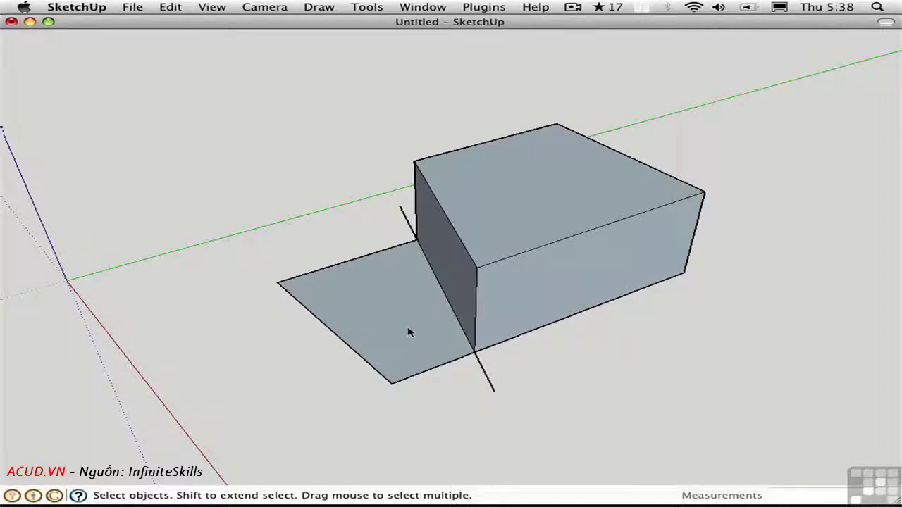
{"action": "middle_click_drag", "start_coordinate": [494, 333], "coordinate": [340, 267]}
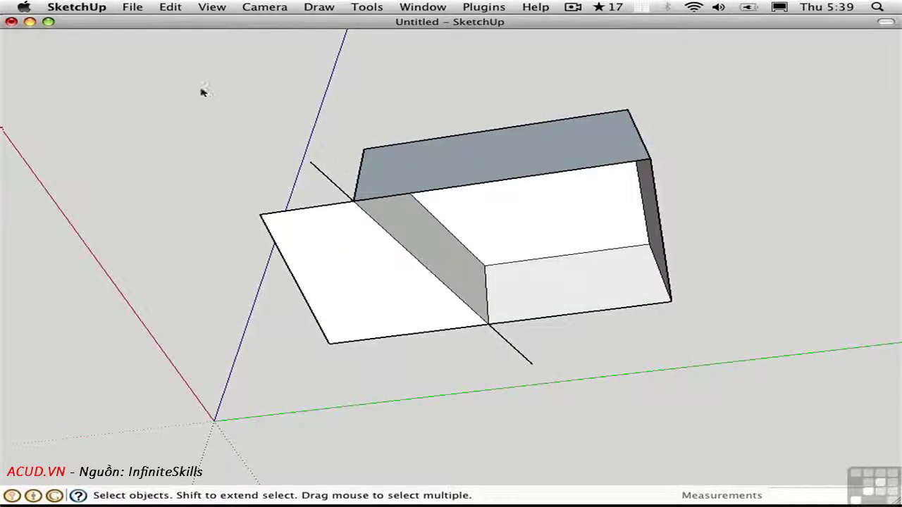
{"action": "middle_click_drag", "start_coordinate": [201, 88], "coordinate": [420, 289]}
- Draw a new rectangle beside the box and pull it up into a second box
{"action": "key", "text": "r"}
{"action": "left_click", "coordinate": [694, 337]}
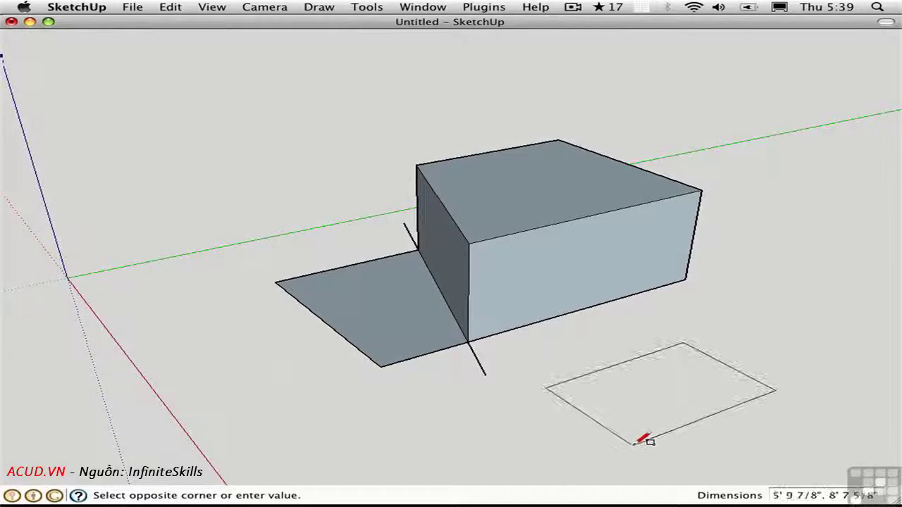
{"action": "left_click", "coordinate": [632, 444]}
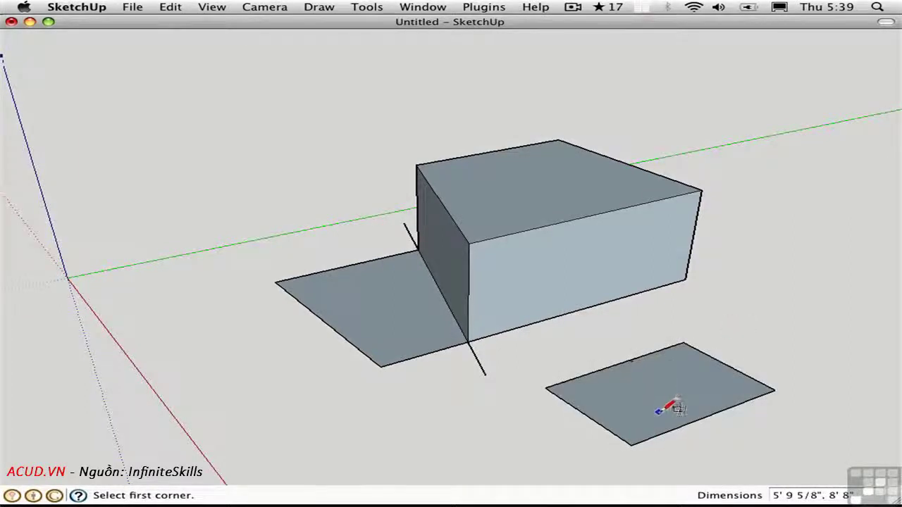
{"action": "key", "text": "p"}
{"action": "left_click_drag", "start_coordinate": [650, 418], "coordinate": [650, 351]}
{"action": "key", "text": "space"}
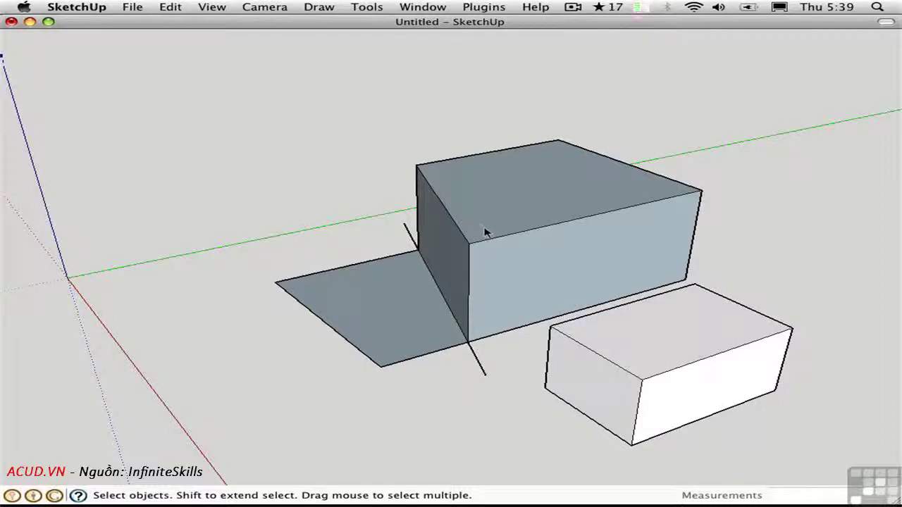
{"action": "middle_click_drag", "start_coordinate": [511, 260], "coordinate": [539, 280]}
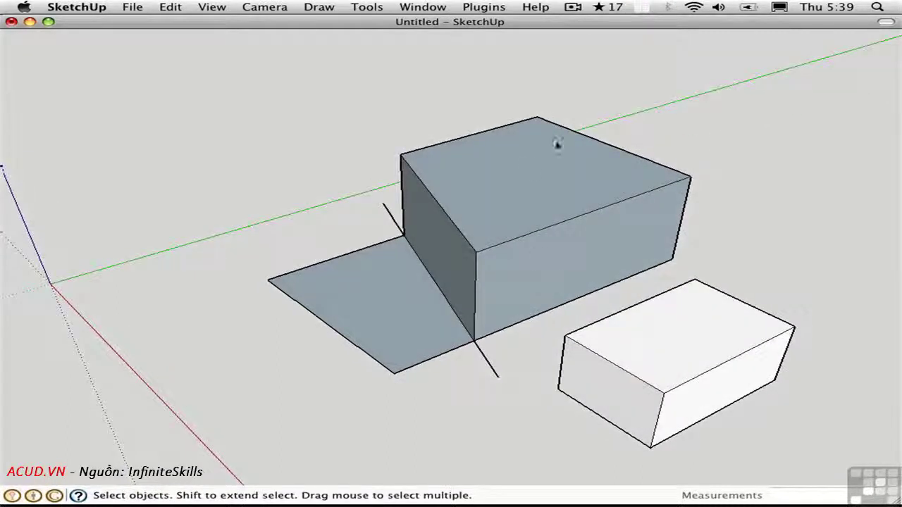
- Reverse the first box's top face so its white front shows
{"action": "right_click", "coordinate": [518, 177]}
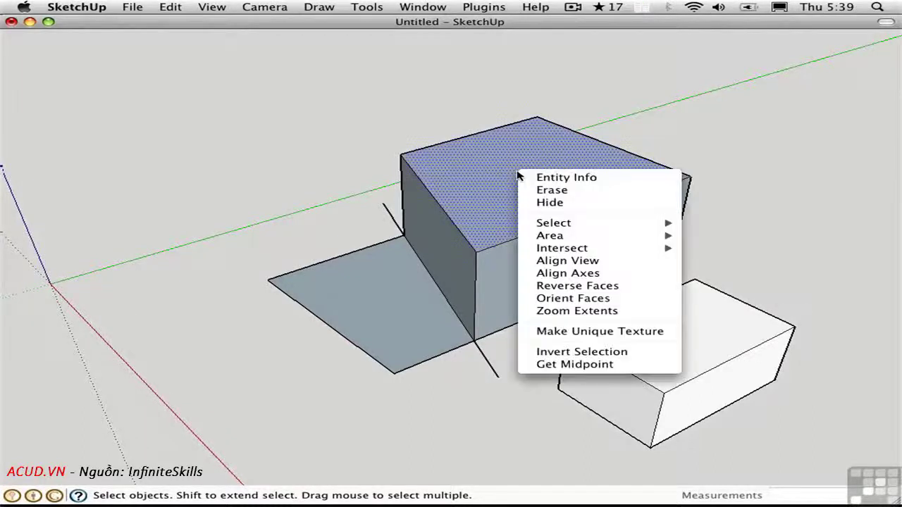
{"action": "left_click", "coordinate": [579, 286]}
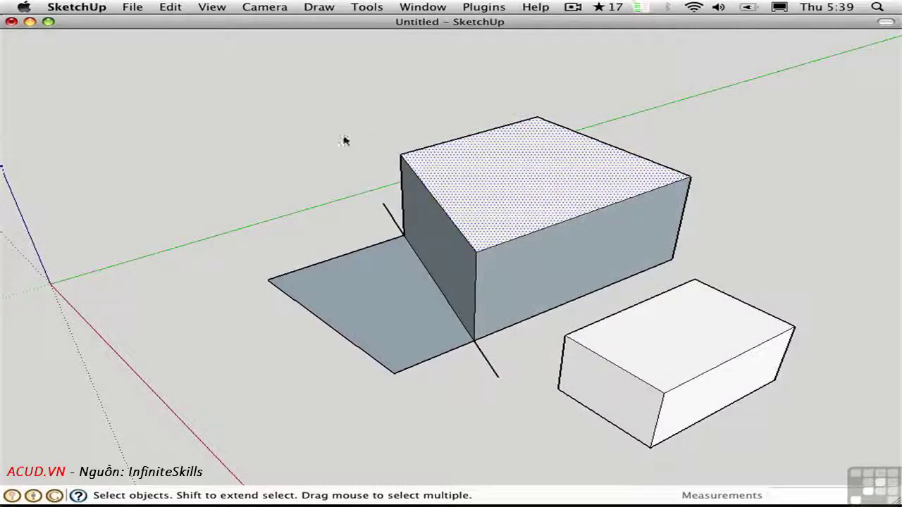
{"action": "left_click", "coordinate": [321, 145]}
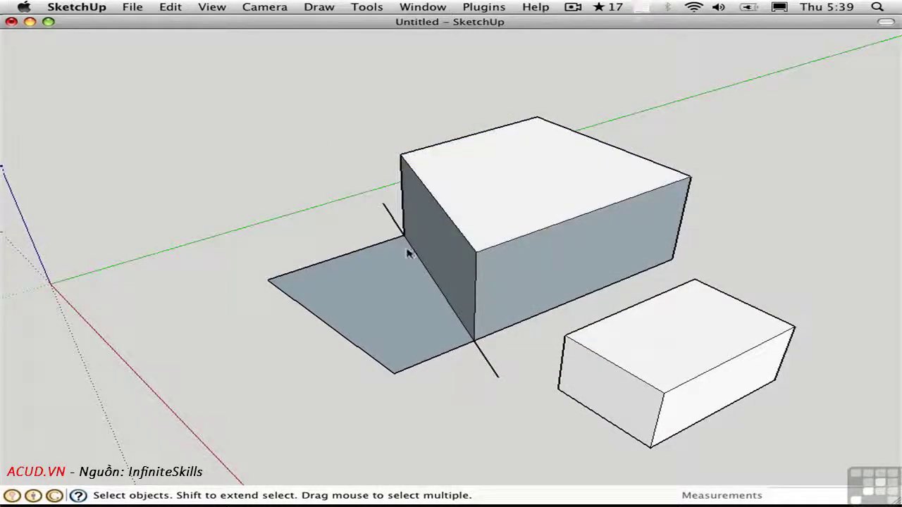
{"action": "middle_click_drag", "start_coordinate": [310, 231], "coordinate": [458, 213]}
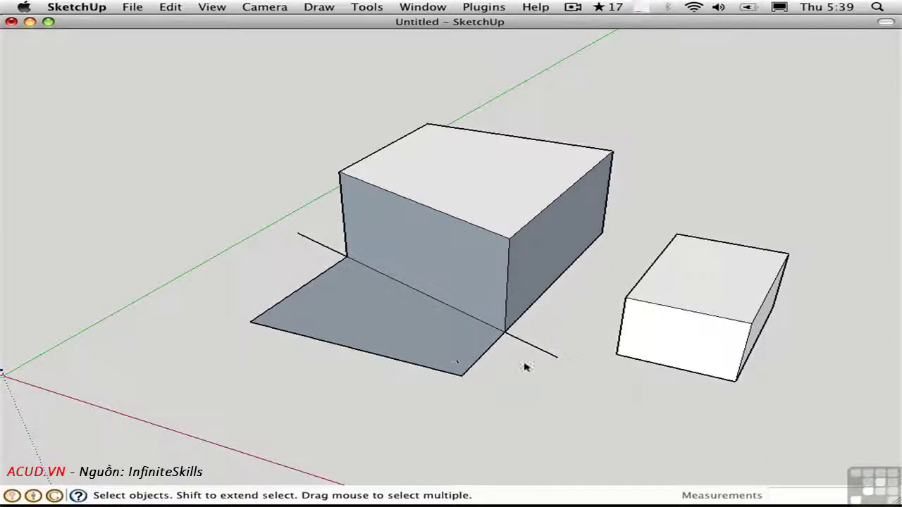
{"action": "middle_click_drag", "start_coordinate": [528, 366], "coordinate": [465, 243]}
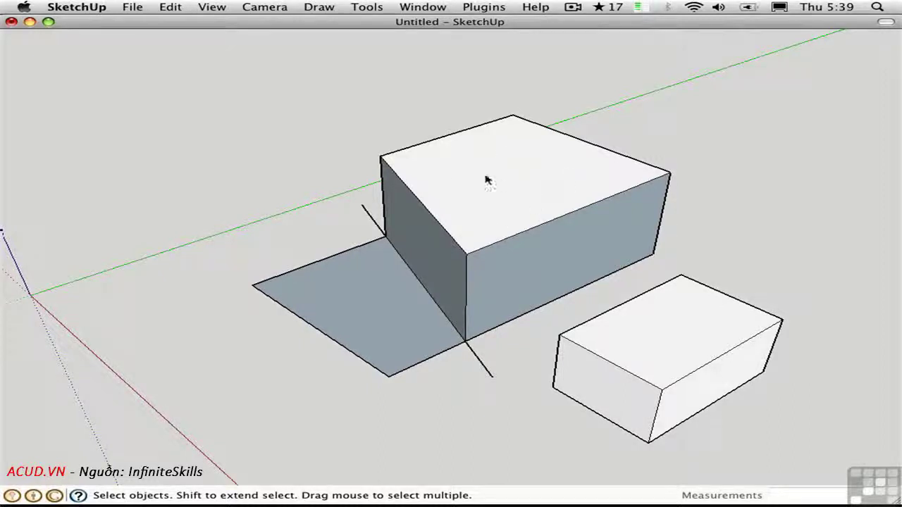
- Use Orient Faces on the top face so all the box's faces match it
{"action": "right_click", "coordinate": [493, 167]}
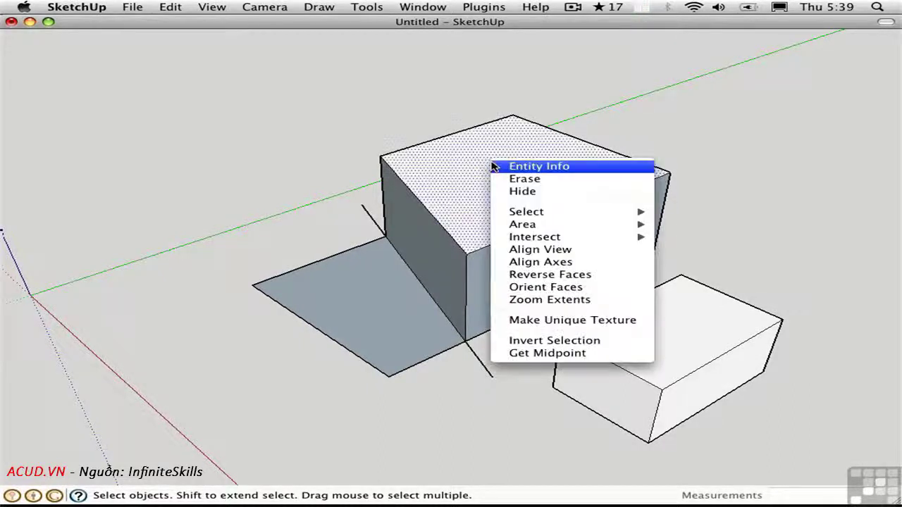
{"action": "left_click", "coordinate": [525, 287]}
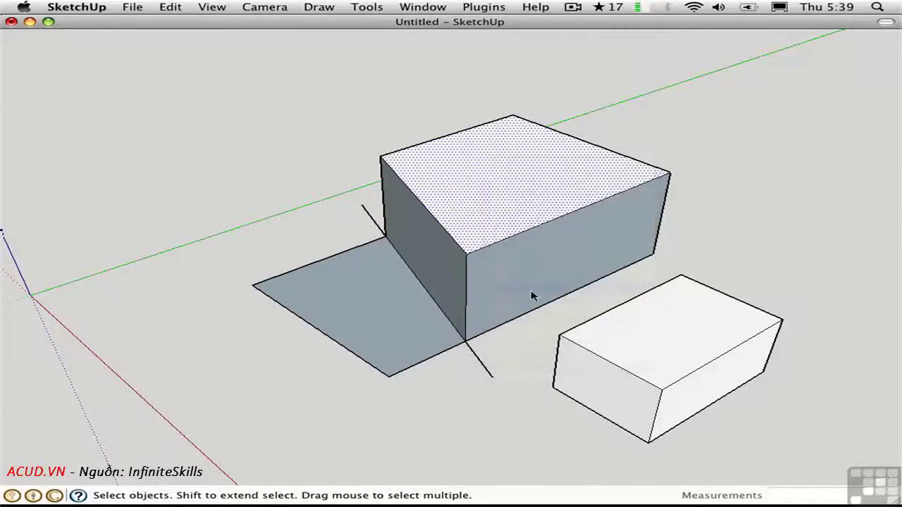
{"action": "left_click", "coordinate": [307, 229]}
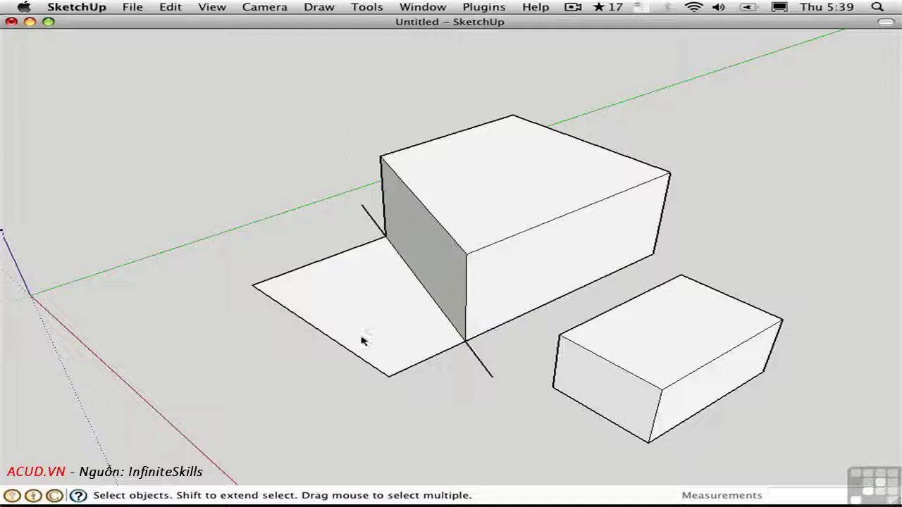
{"action": "middle_click_drag", "start_coordinate": [248, 261], "coordinate": [487, 204]}
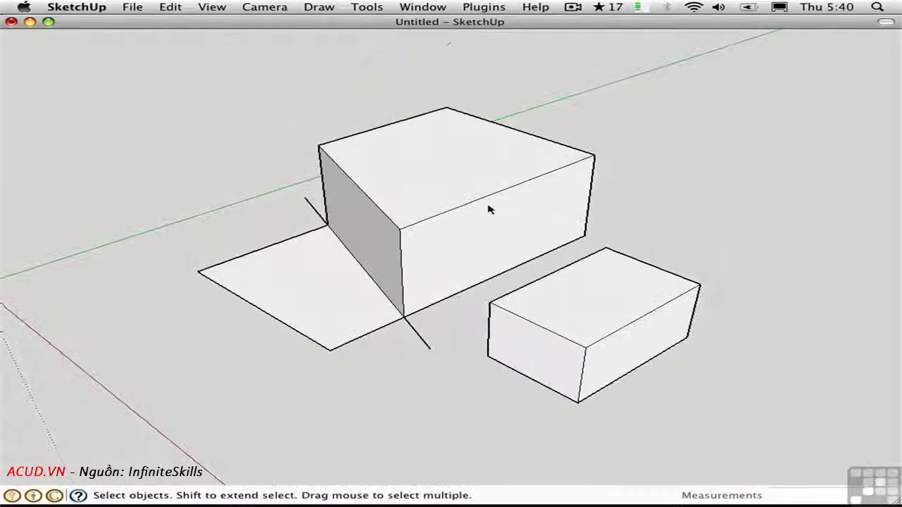
- Reverse the top face back to grey and orient the box's other faces to match
{"action": "right_click", "coordinate": [438, 176]}
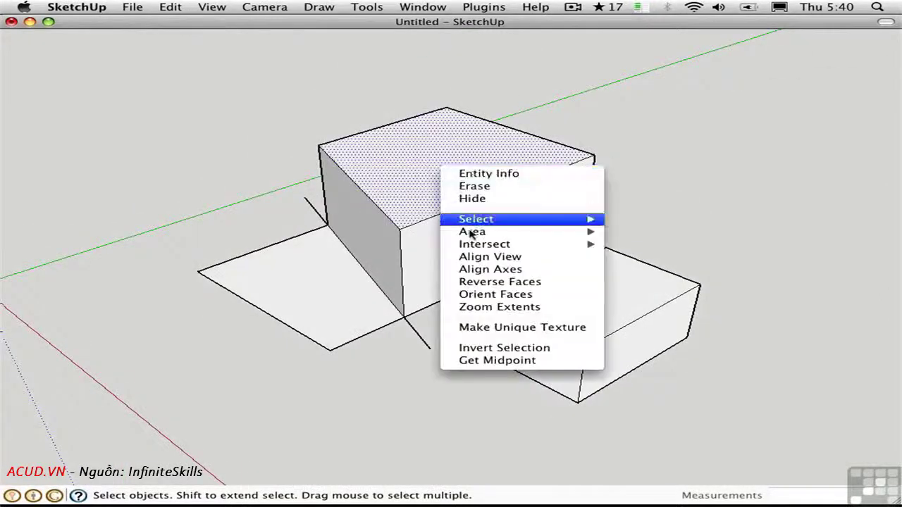
{"action": "left_click", "coordinate": [477, 275]}
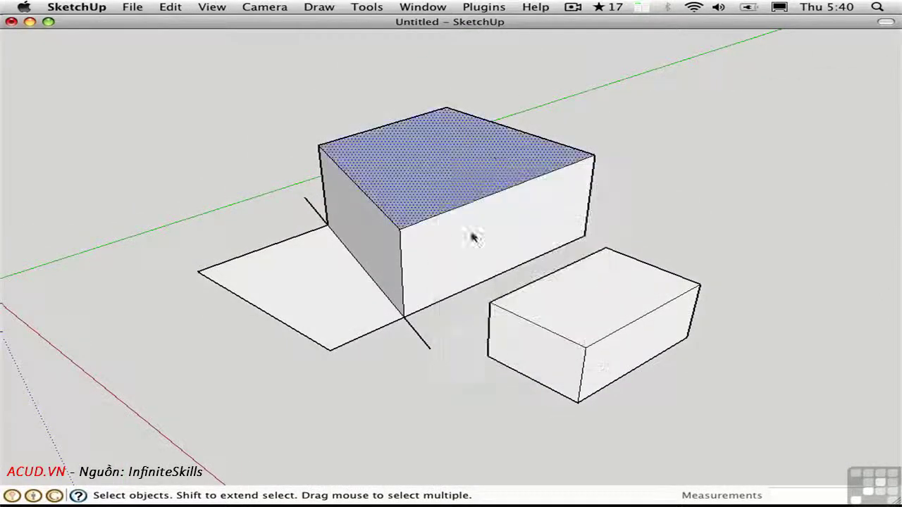
{"action": "right_click", "coordinate": [444, 169]}
{"action": "left_click", "coordinate": [499, 287]}
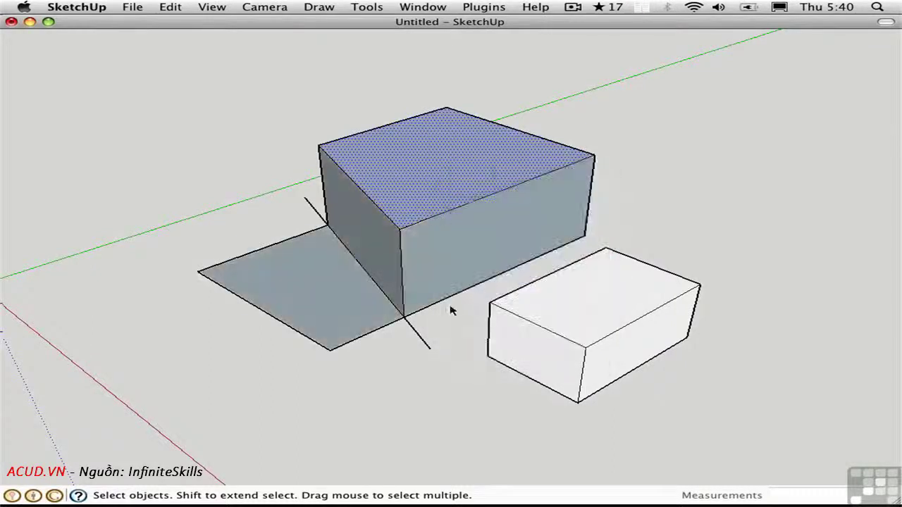
- Open SketchUp Preferences to enable the Reverse Face extension
{"action": "left_click", "coordinate": [446, 326]}
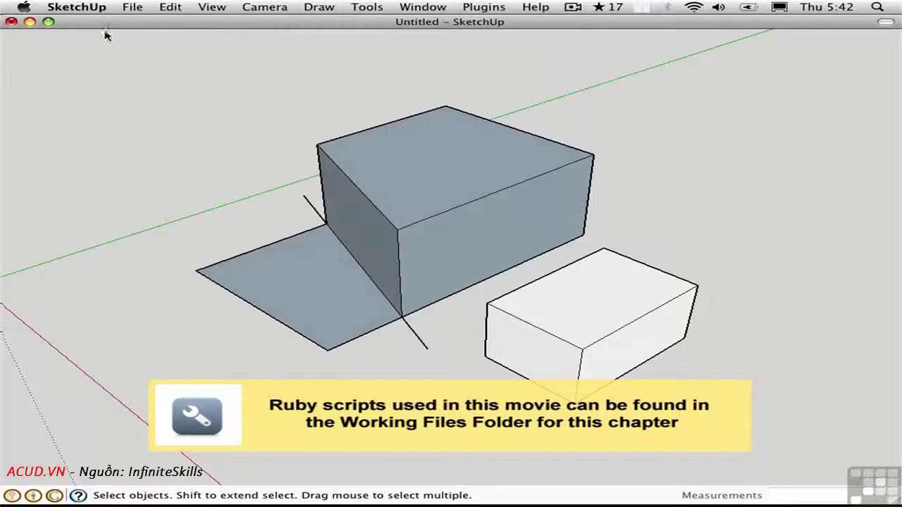
{"action": "left_click", "coordinate": [83, 7]}
{"action": "left_click", "coordinate": [98, 44]}
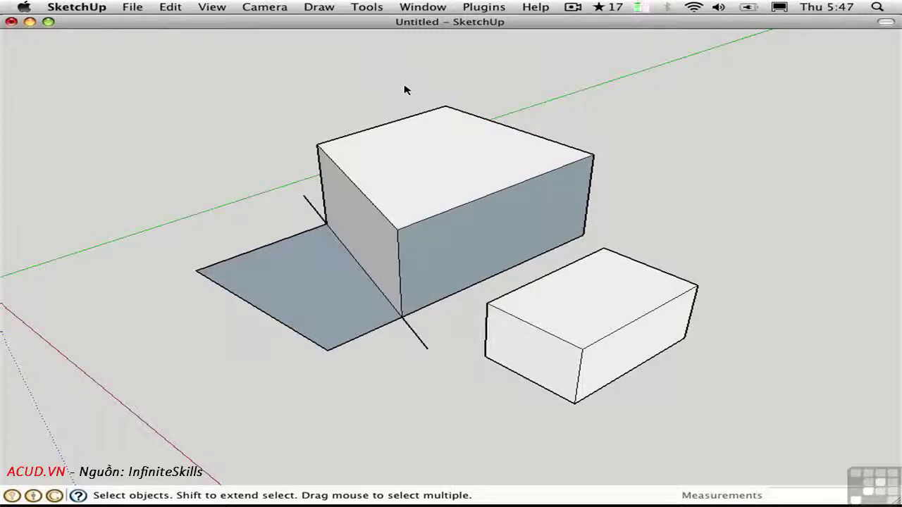
- With the Left Click Reverse Face Tool, flip the ground plane, front and left faces to white
{"action": "left_click", "coordinate": [367, 8]}
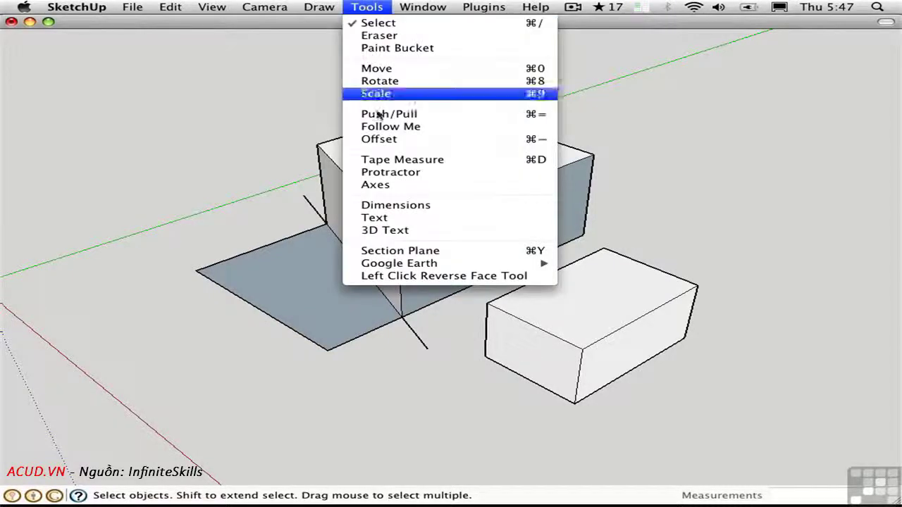
{"action": "left_click", "coordinate": [425, 276]}
{"action": "left_click", "coordinate": [295, 285]}
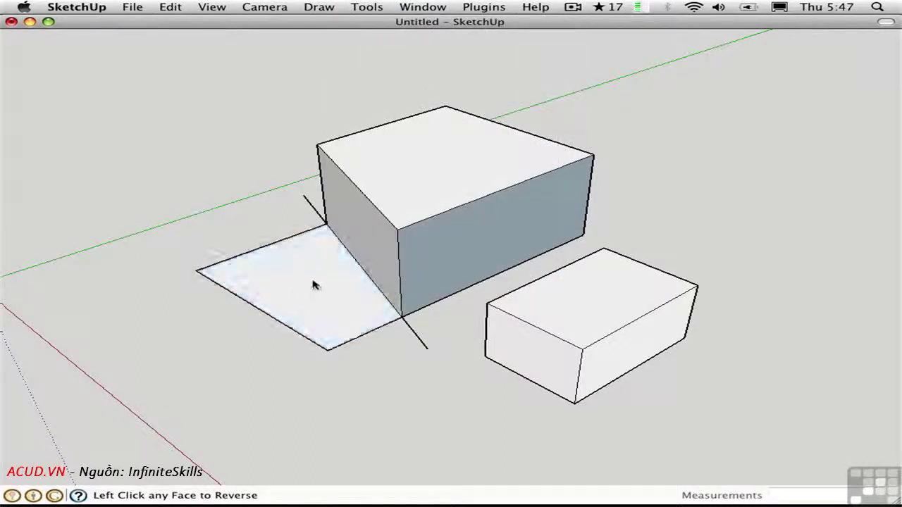
{"action": "left_click", "coordinate": [476, 250]}
{"action": "left_click", "coordinate": [477, 249]}
{"action": "left_click", "coordinate": [476, 248]}
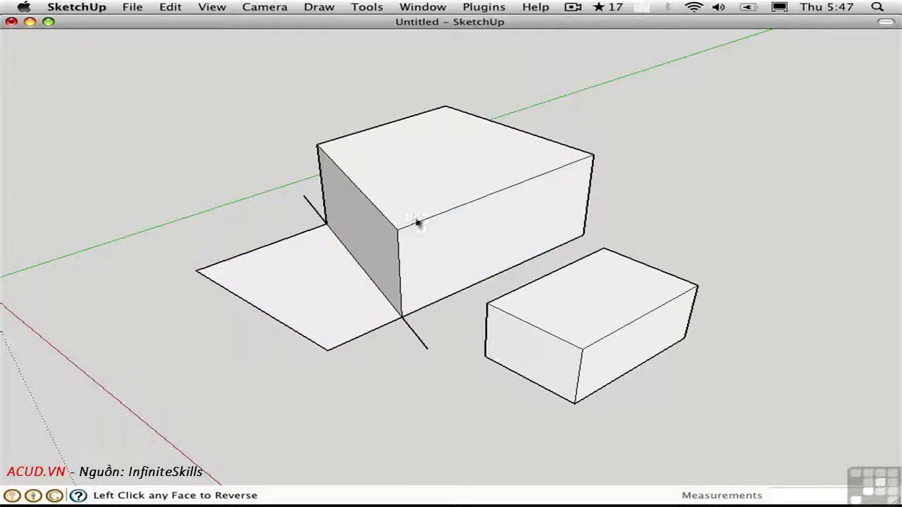
{"action": "middle_click_drag", "start_coordinate": [417, 221], "coordinate": [368, 226]}
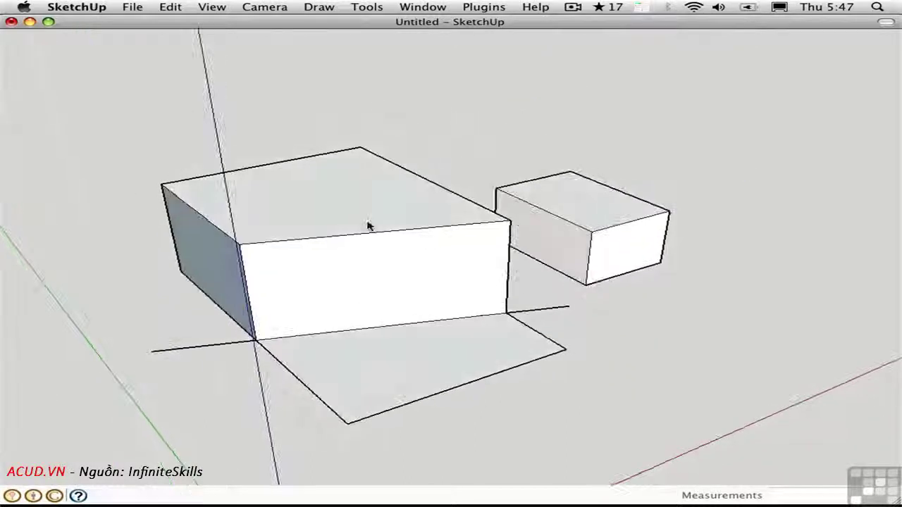
{"action": "left_click", "coordinate": [211, 256]}
{"action": "middle_click_drag", "start_coordinate": [134, 193], "coordinate": [475, 231]}
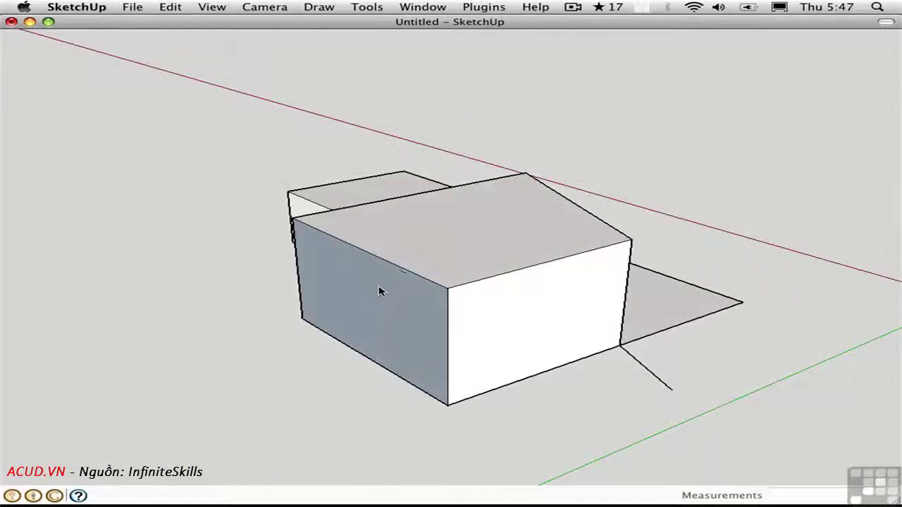